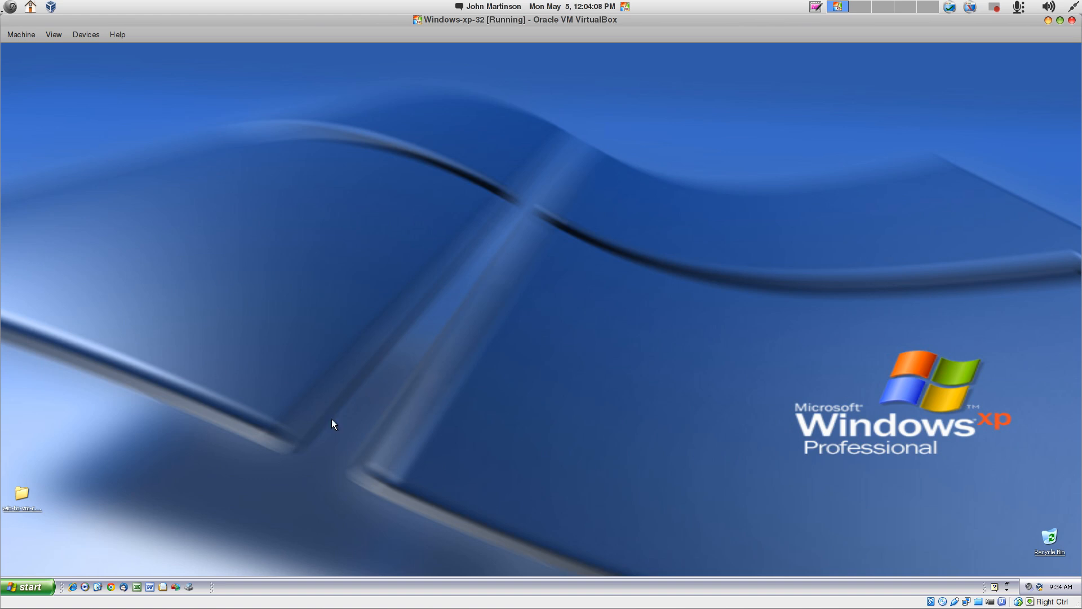
Check the free space and total size of Local Disk (C:) in My Computer, and close the window.
click(30, 587)
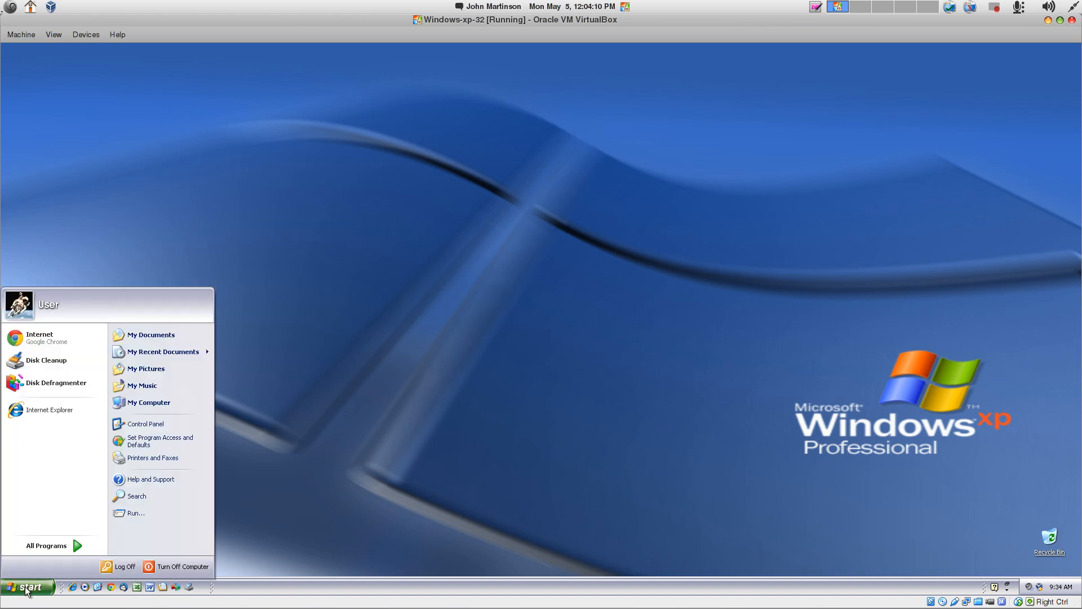
click(156, 404)
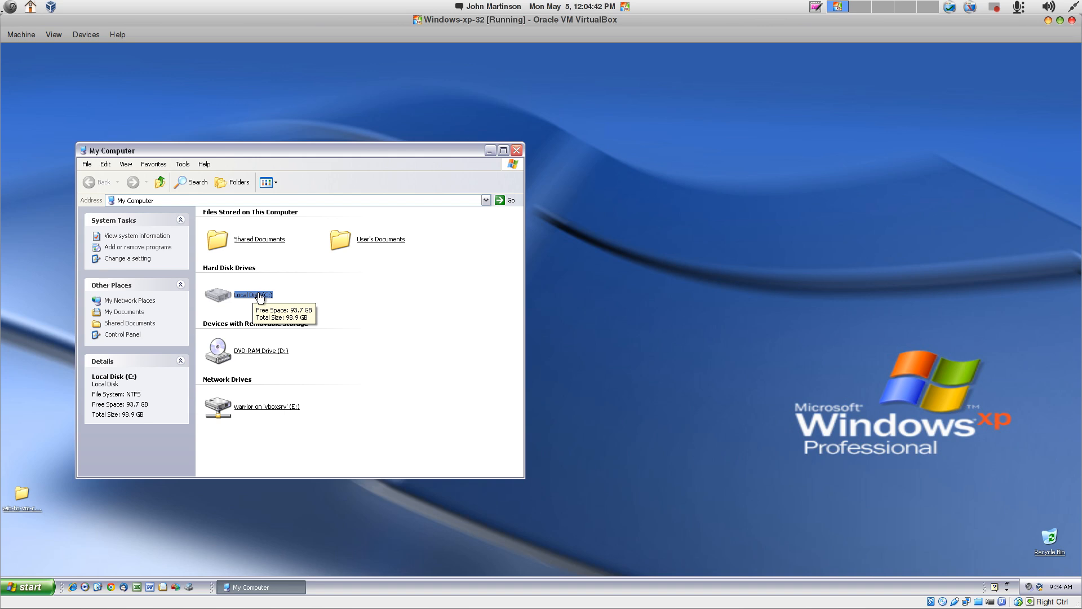
click(515, 150)
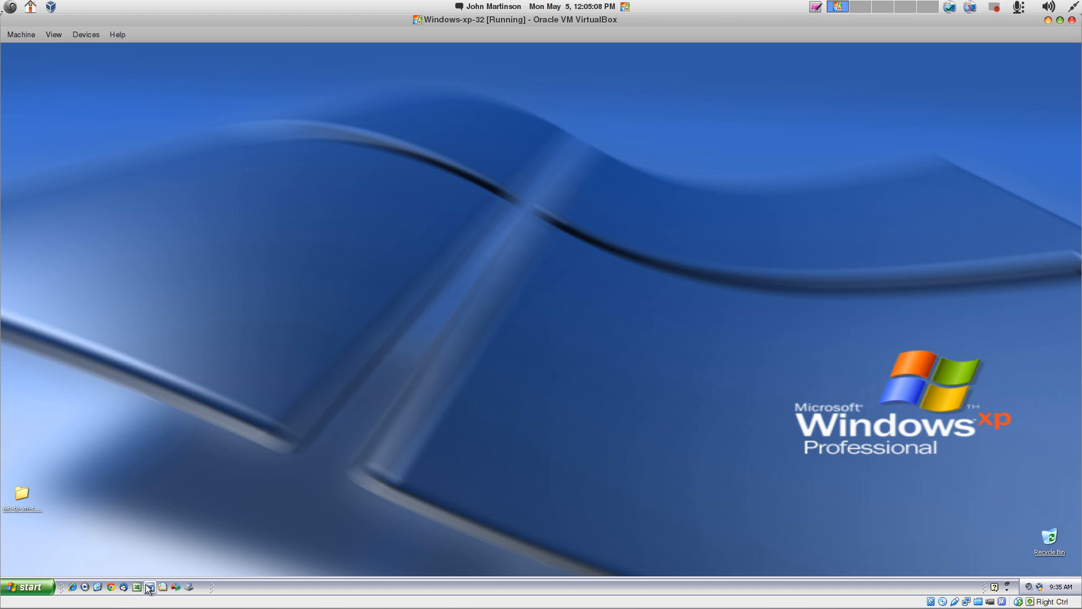
Open Google Chrome in the virtual machine to check that it runs, and close it.
click(115, 589)
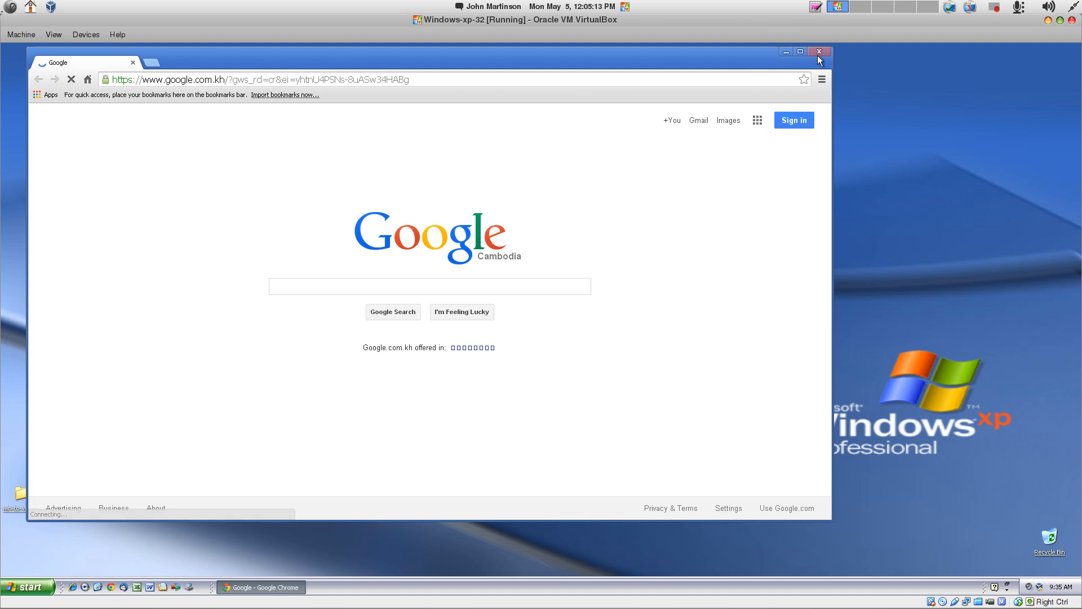
click(817, 54)
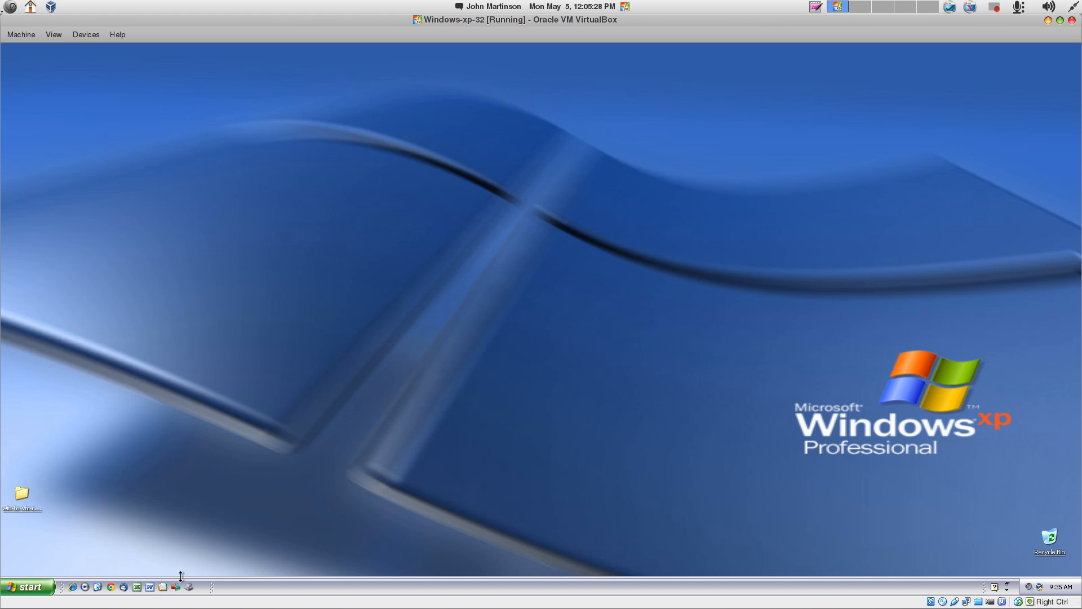
Look through the My Pictures, My Music and My Videos folders in My Documents, and close the window.
click(166, 588)
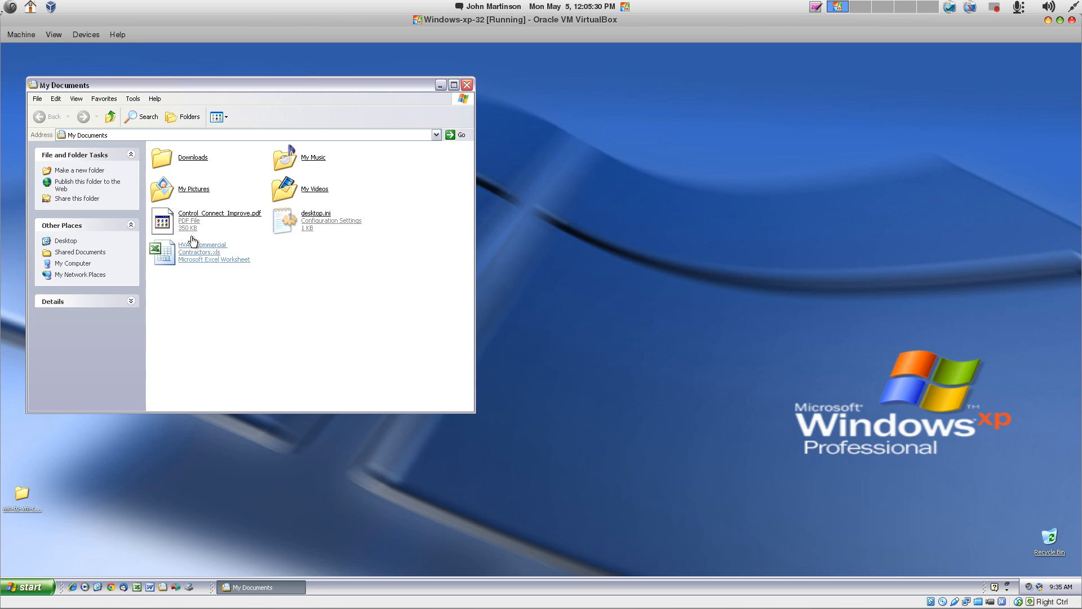
click(204, 194)
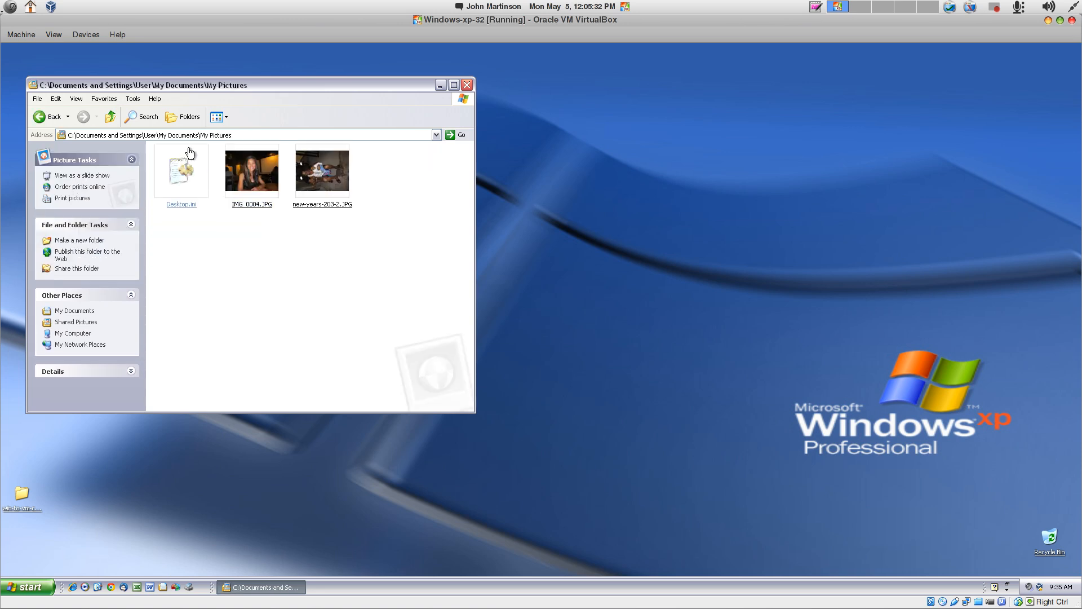
click(111, 117)
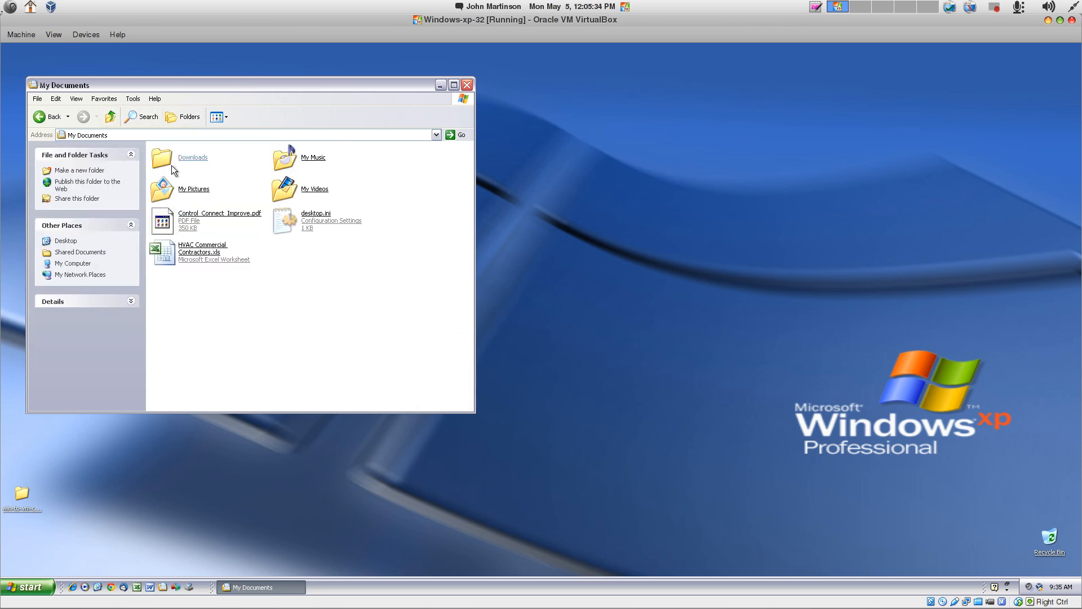
click(294, 155)
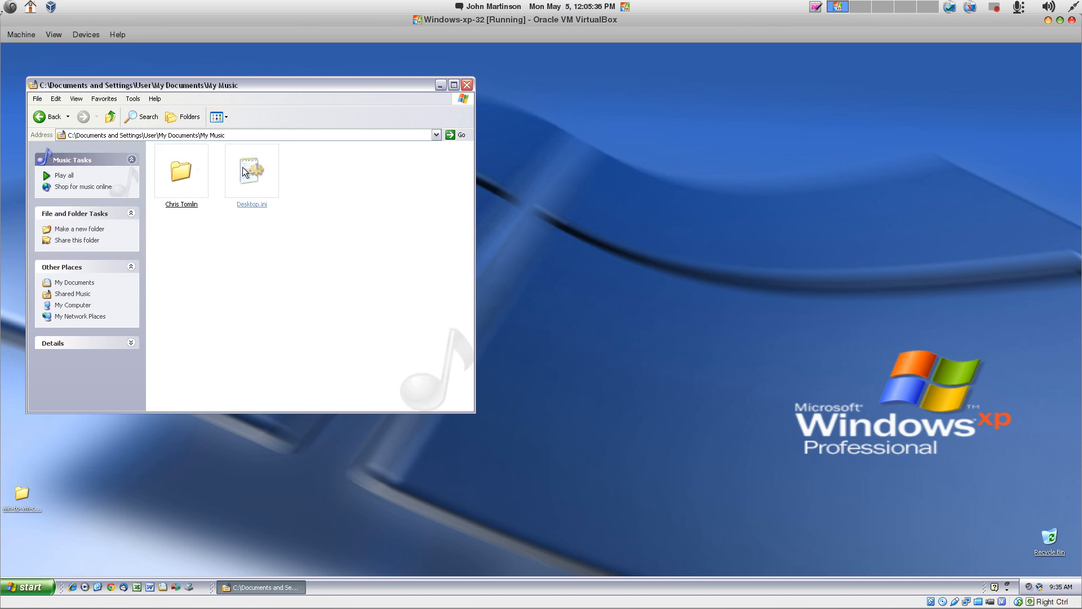
click(181, 184)
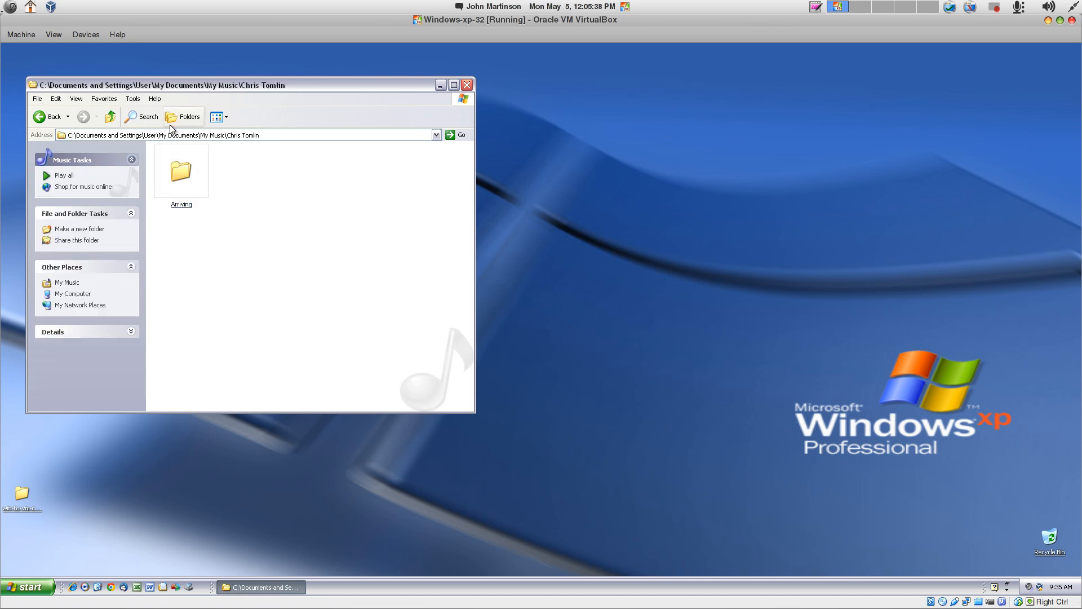
click(171, 119)
click(110, 116)
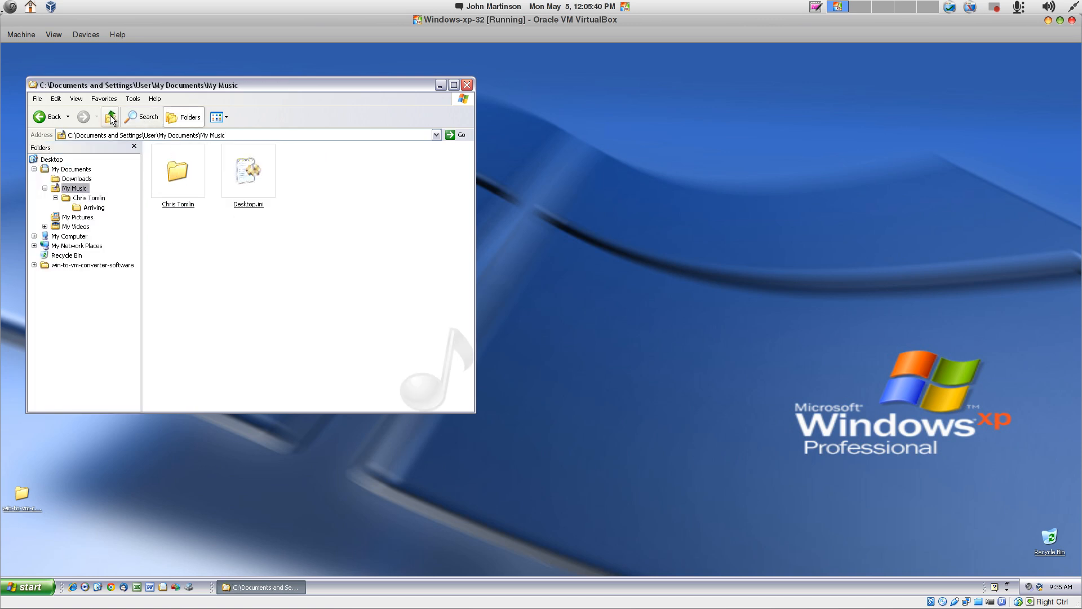
click(110, 117)
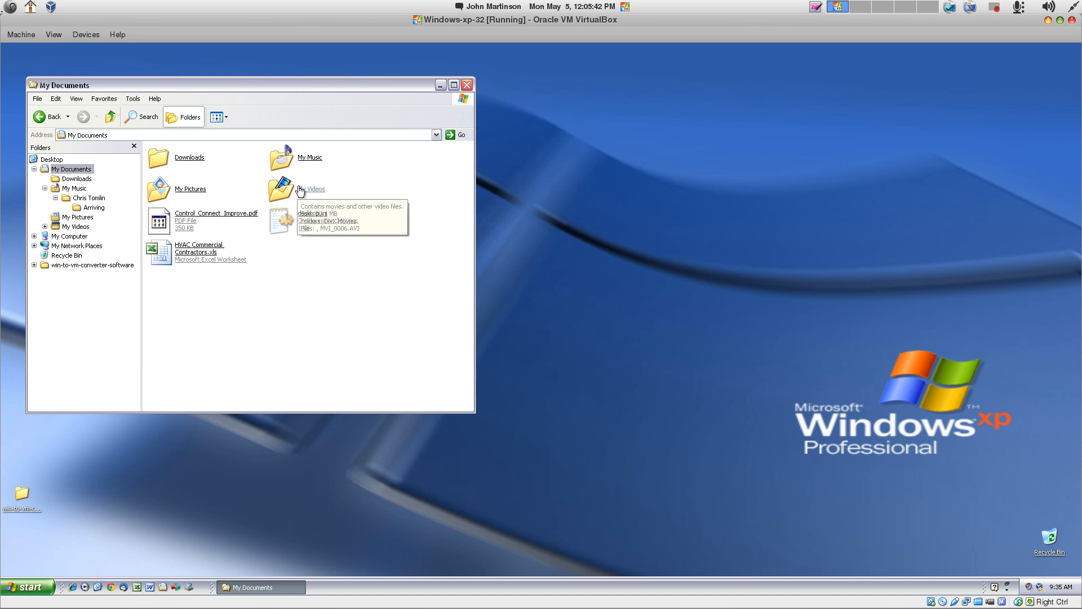
double_click(276, 197)
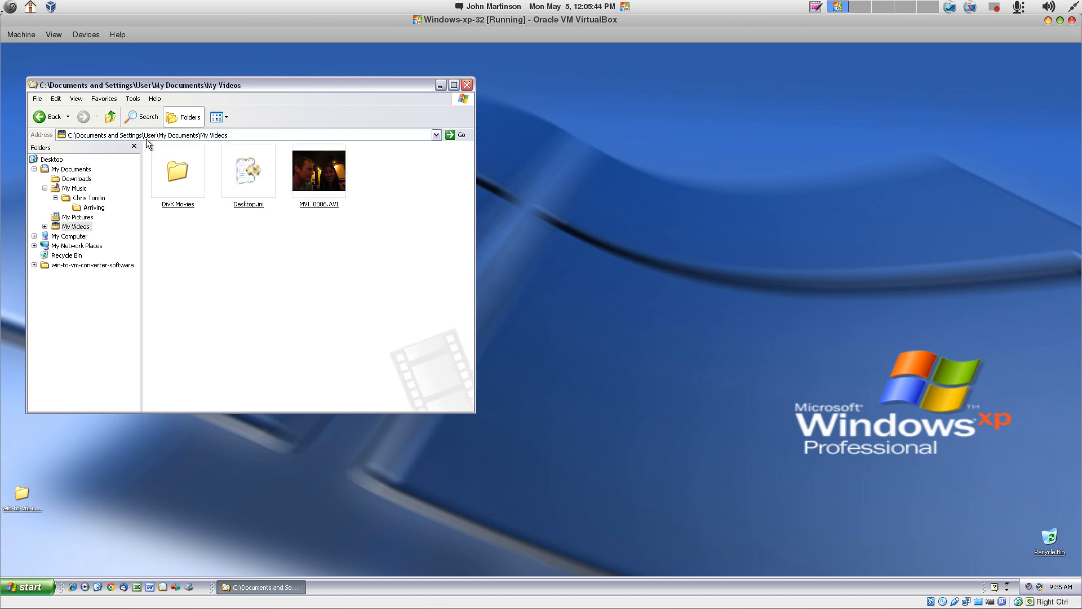
click(467, 86)
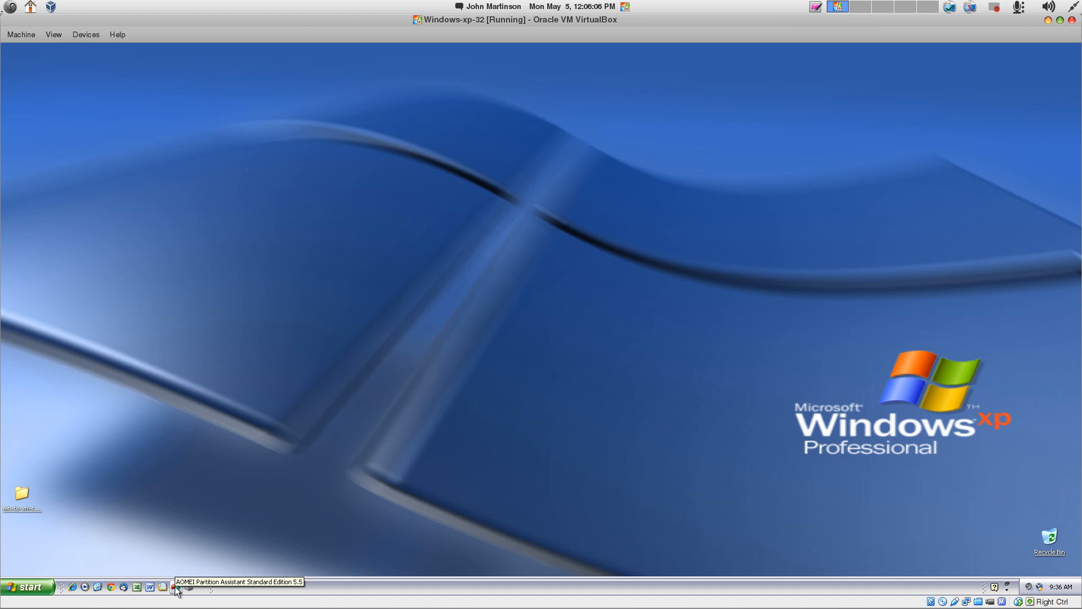
Open AOMEI Partition Assistant and resize the C: partition on Disk 1 to 50 GB.
click(177, 569)
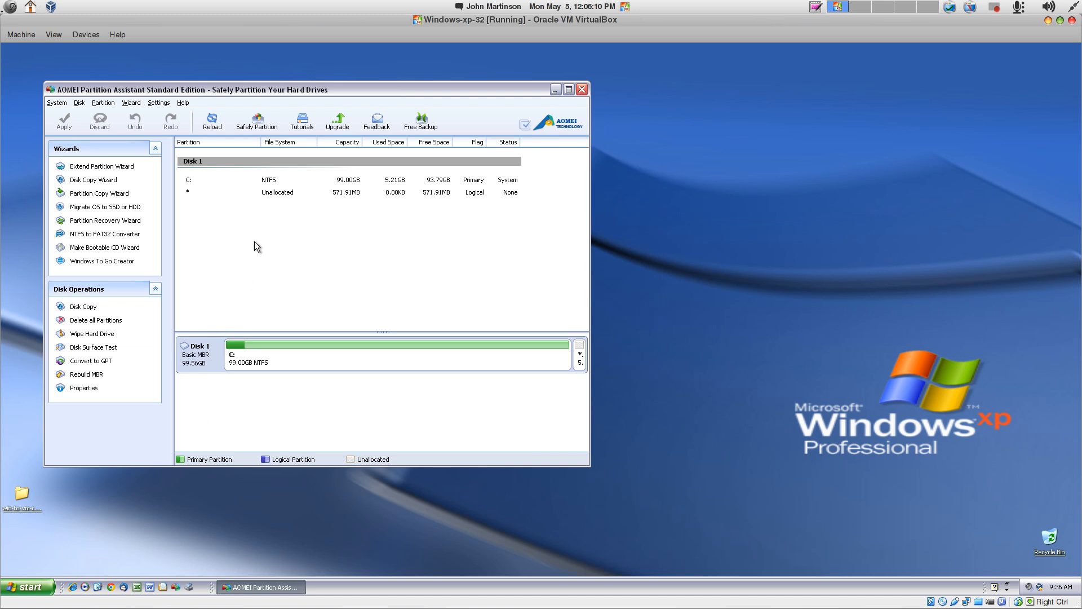
click(274, 181)
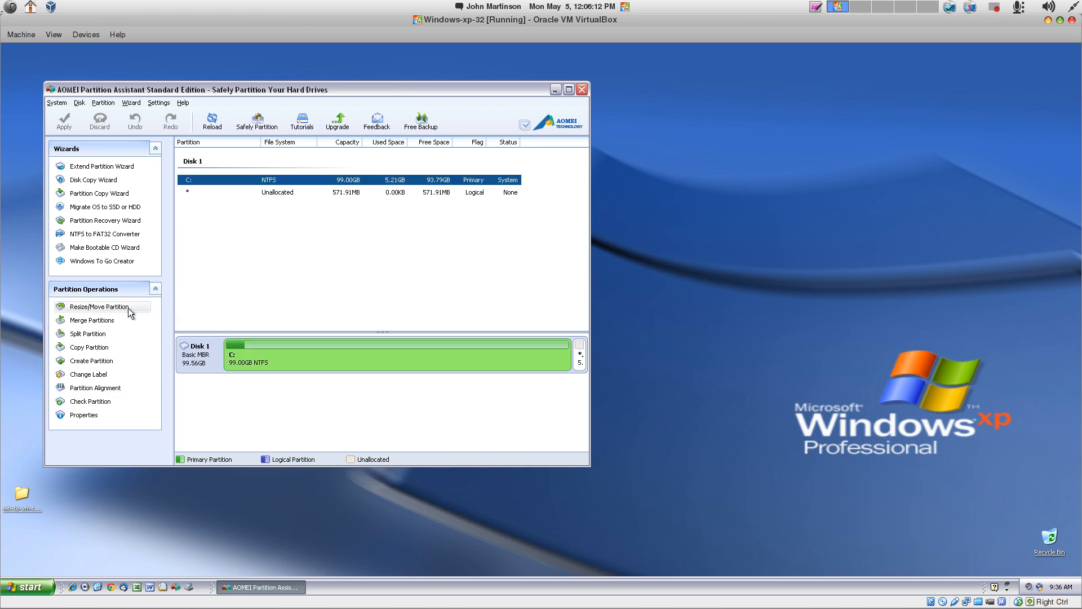
click(104, 307)
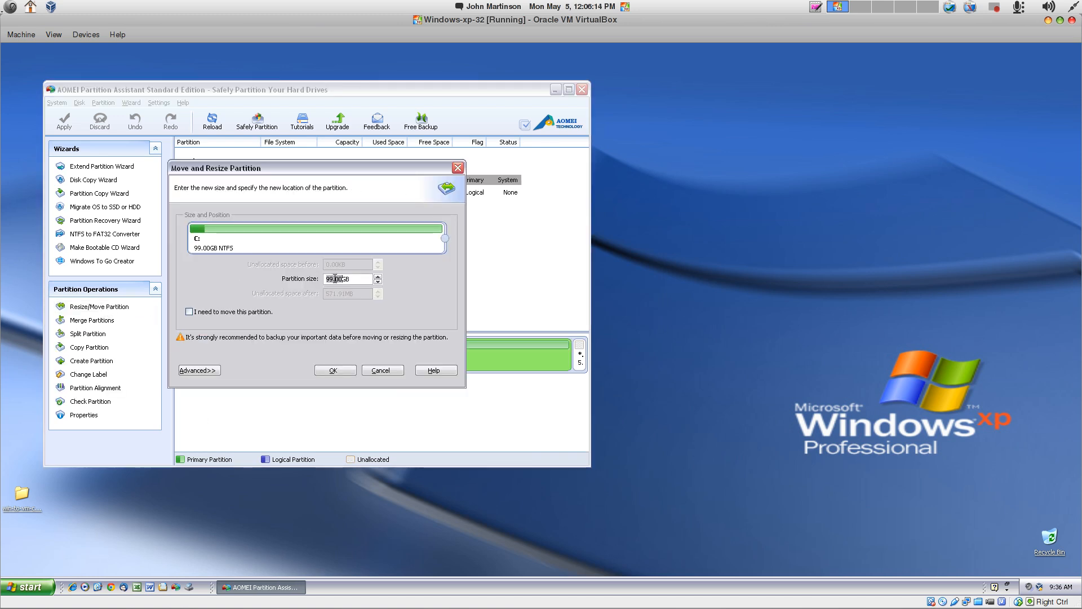
click(337, 279)
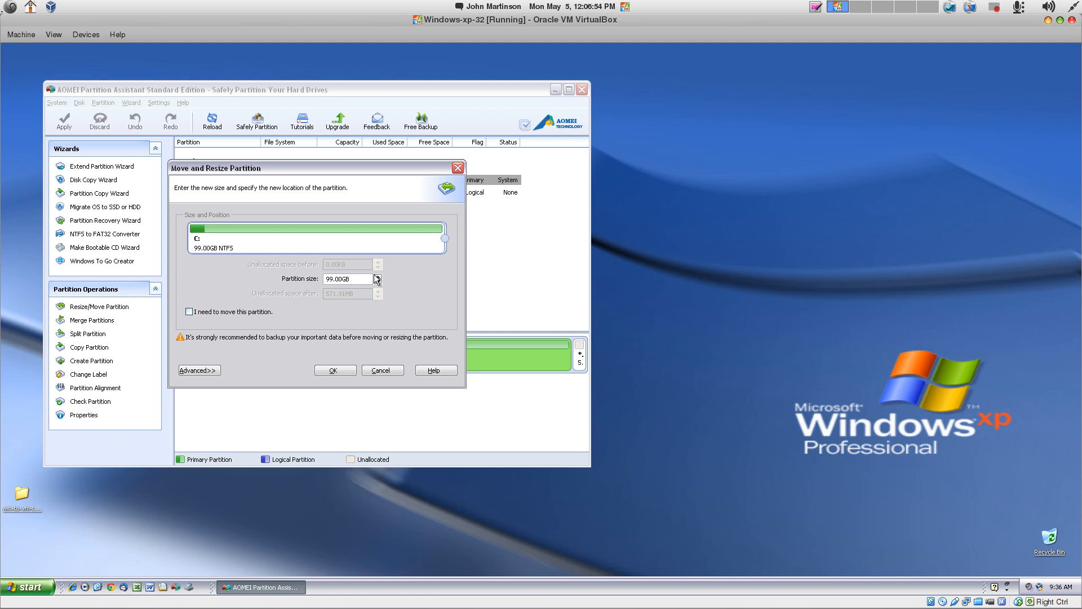
key(Delete)
key(Delete)
text(50)
click(336, 369)
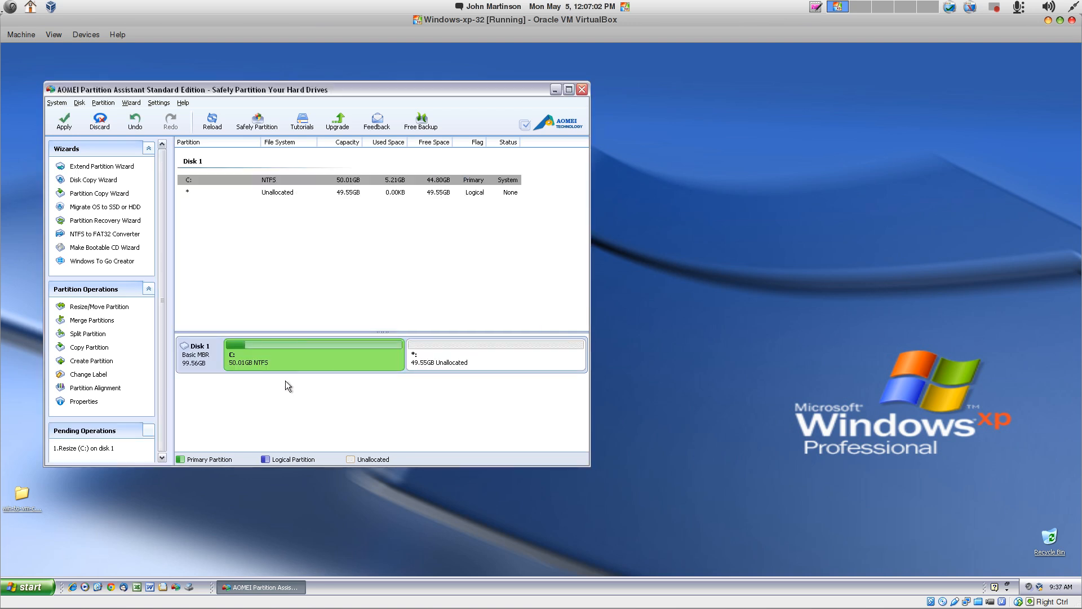
Apply the pending C: partition resize with the partition check enabled, and confirm proceeding with the required reboot.
click(306, 176)
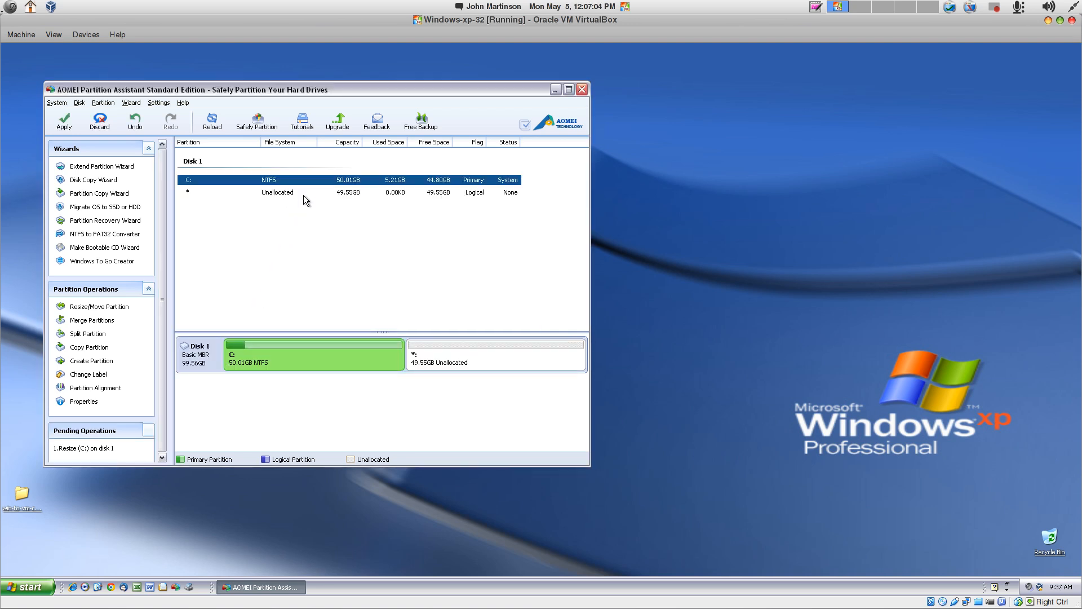
click(64, 121)
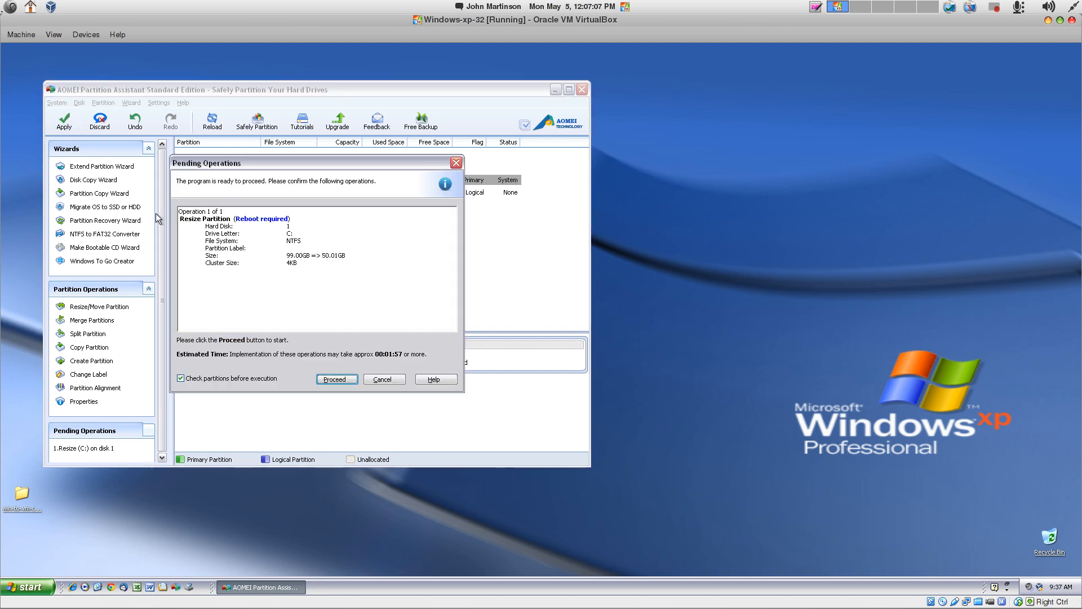
click(335, 383)
click(293, 297)
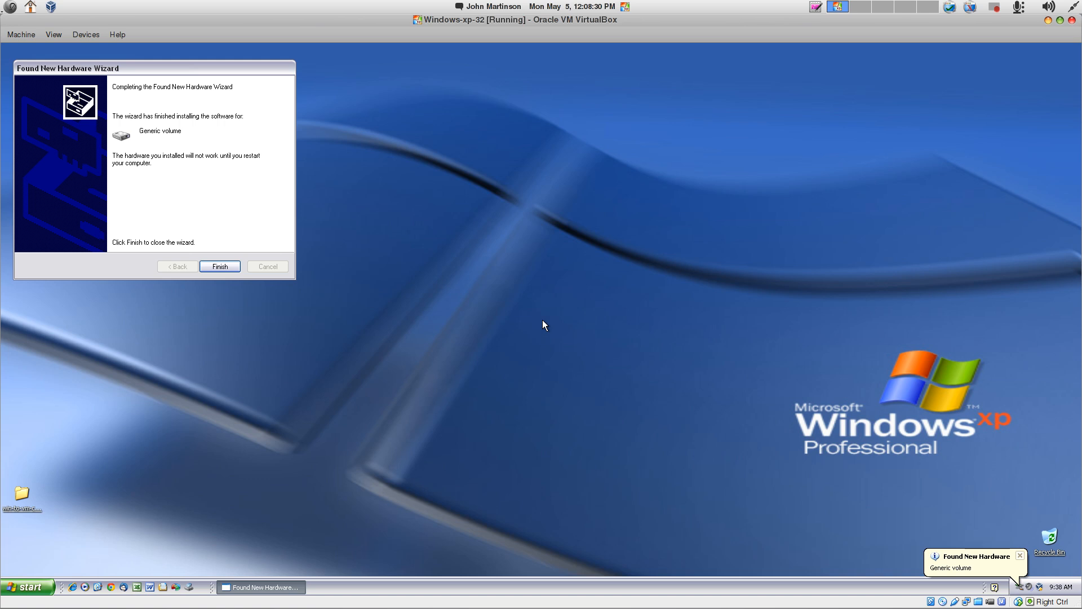
Finish the Found New Hardware Wizard for the generic volume and restart Windows.
click(218, 267)
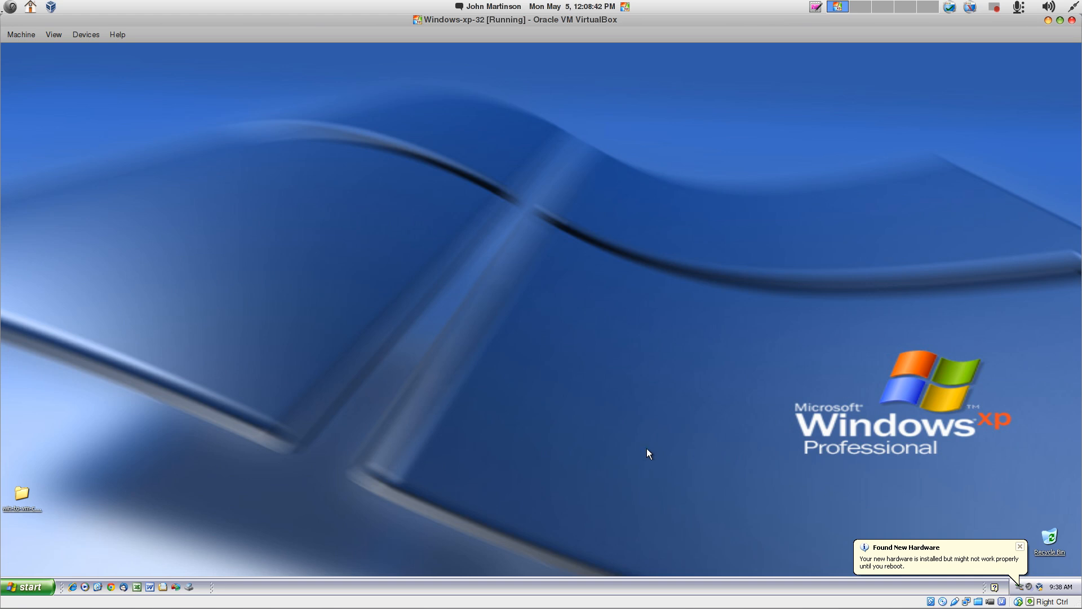
click(859, 554)
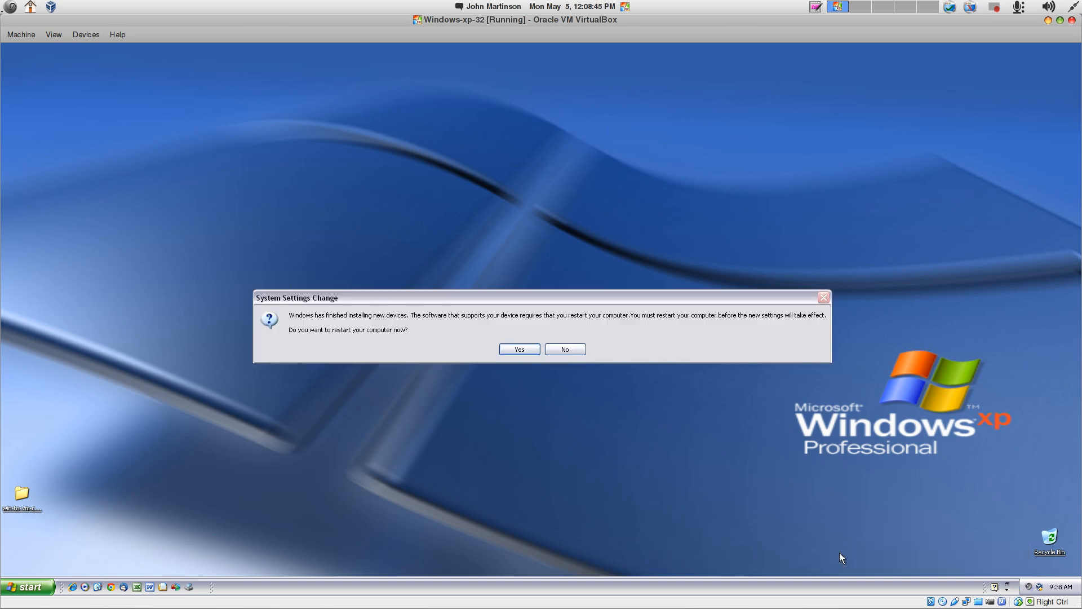
click(520, 350)
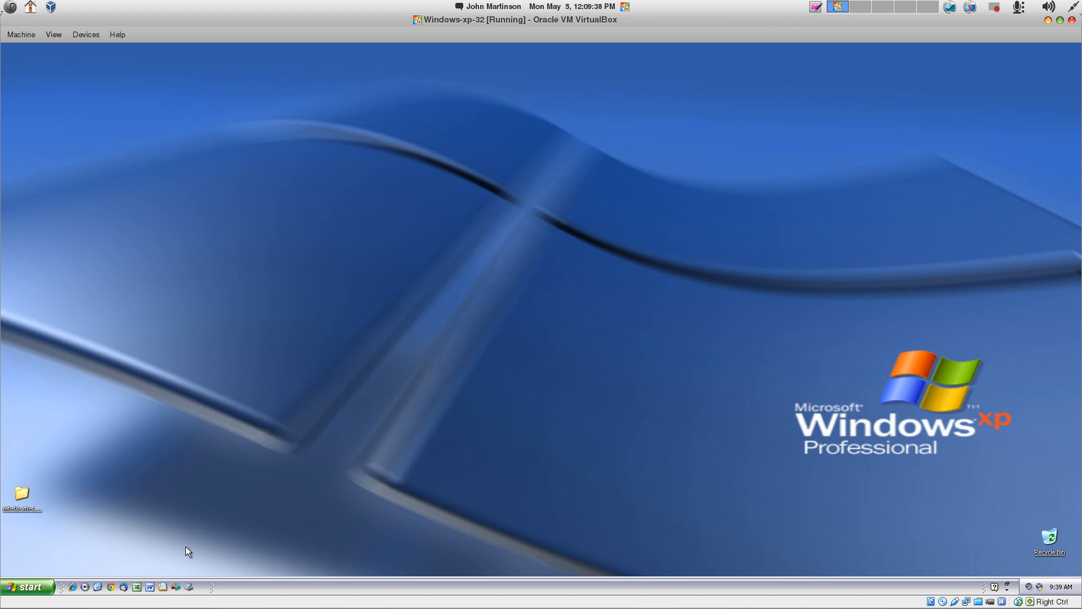
Open Disk2vhd, enable preparation for use in Virtual PC, and set the output file to PC.vhdx on shared drive E:.
click(189, 587)
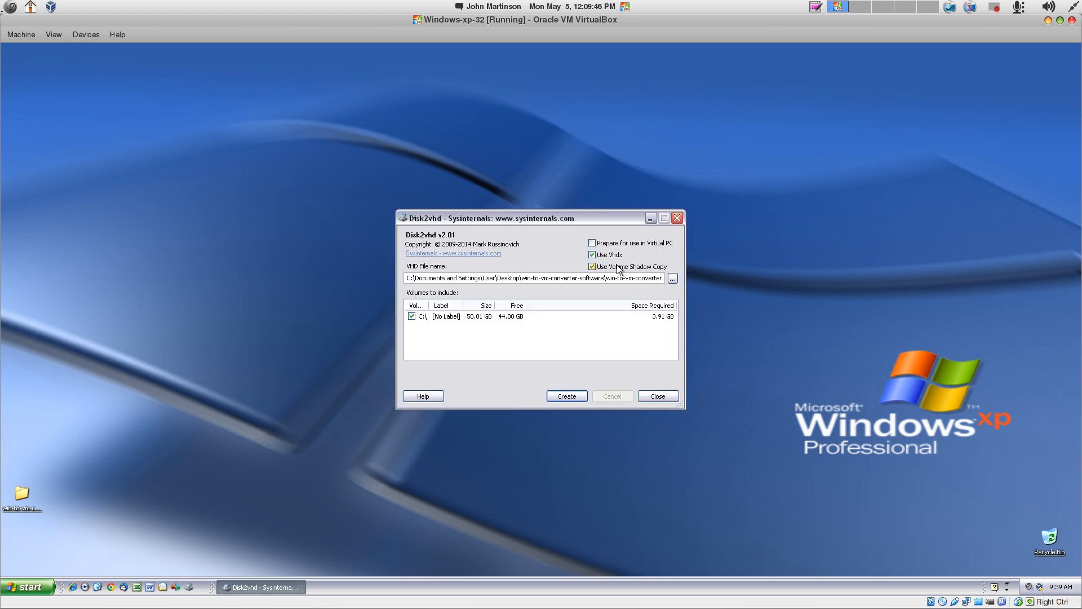
click(592, 243)
click(673, 279)
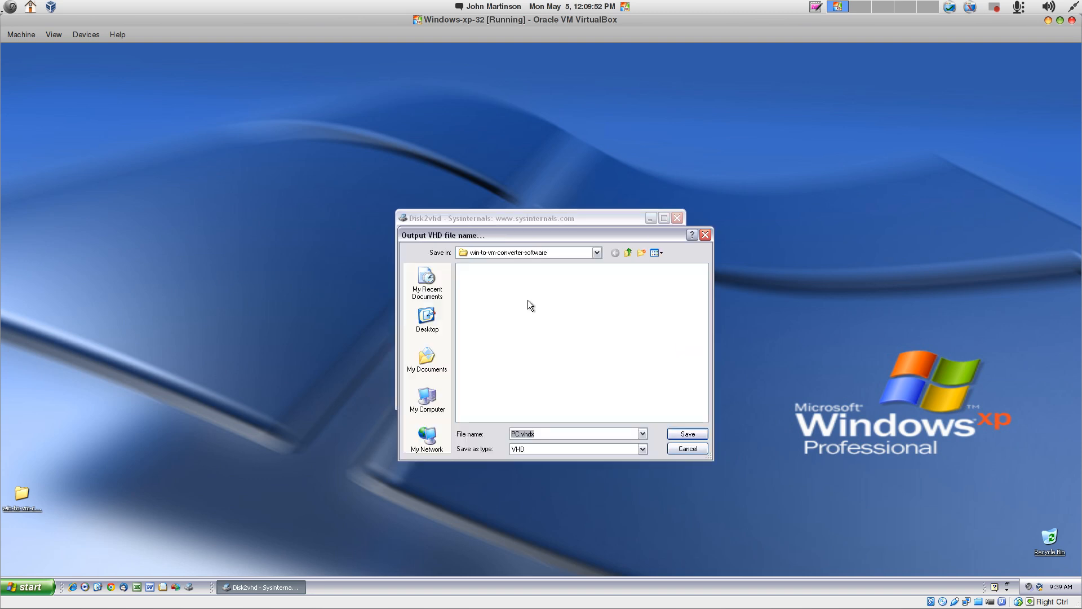
click(428, 402)
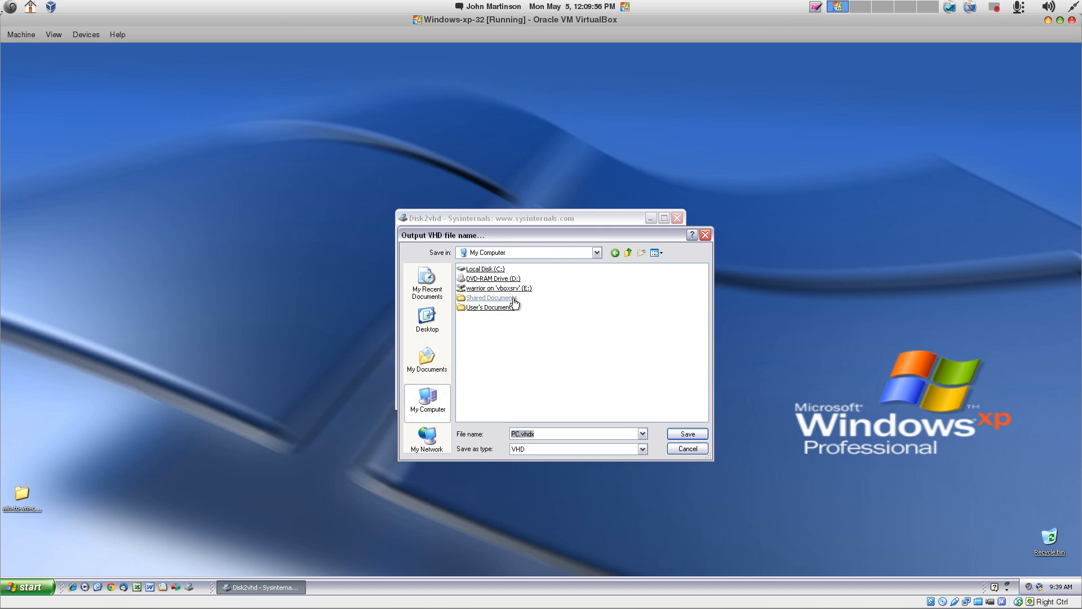
click(529, 288)
double_click(532, 288)
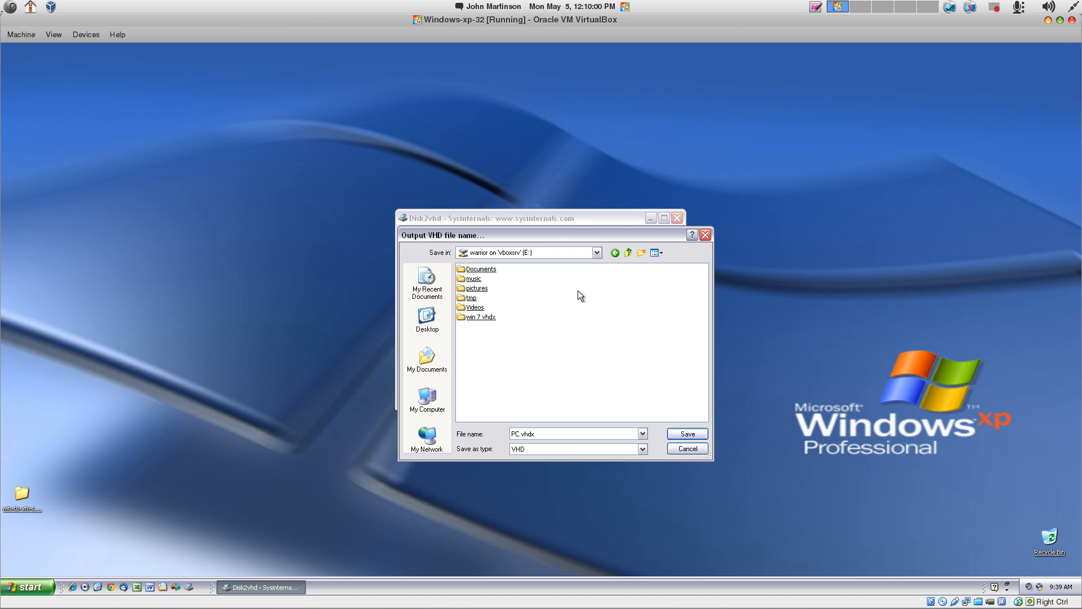
click(678, 437)
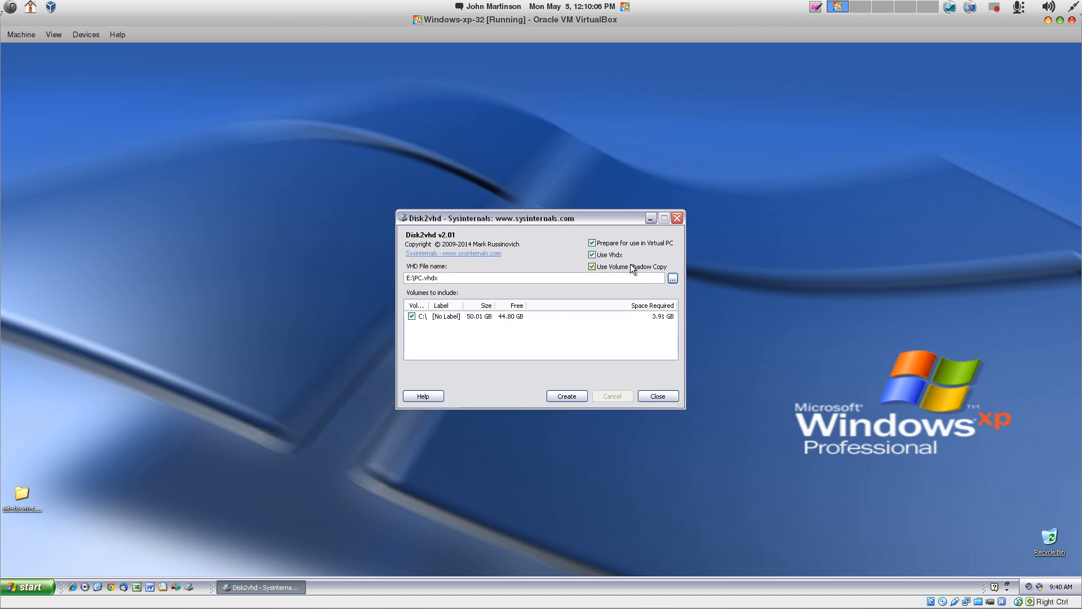
Create the virtual disk image from the C: volume, and close Disk2vhd once the export is complete.
click(568, 396)
drag(531, 217, 394, 177)
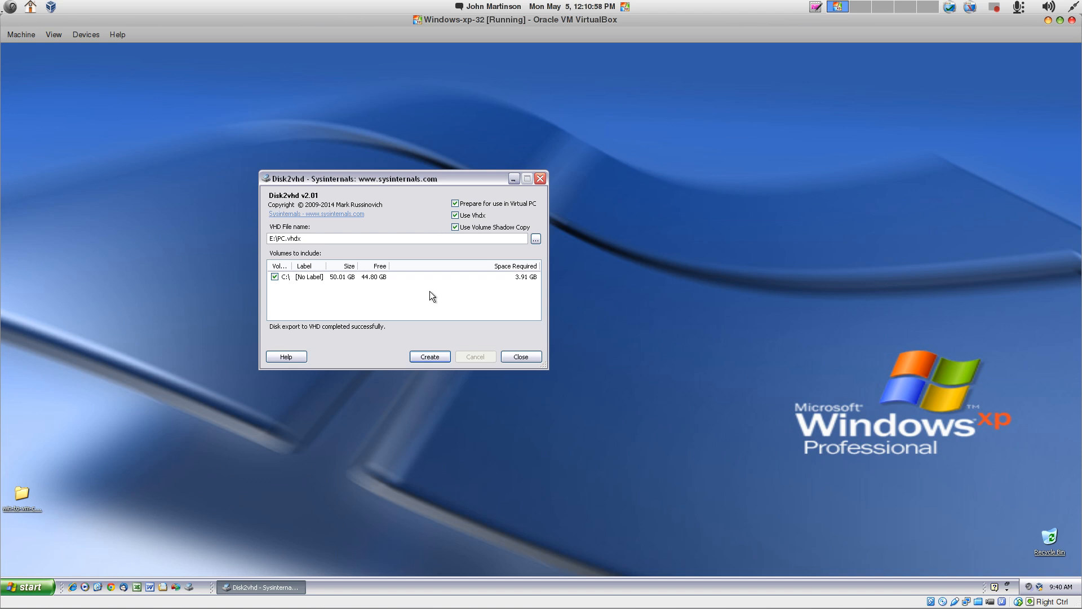
click(518, 357)
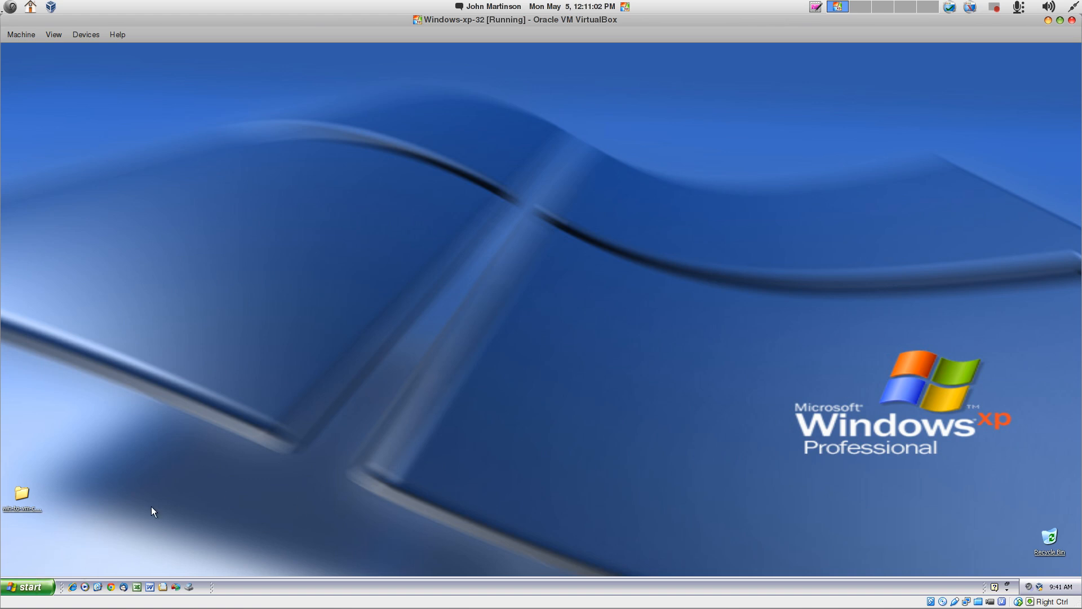
Shut down the Windows XP virtual machine.
click(26, 589)
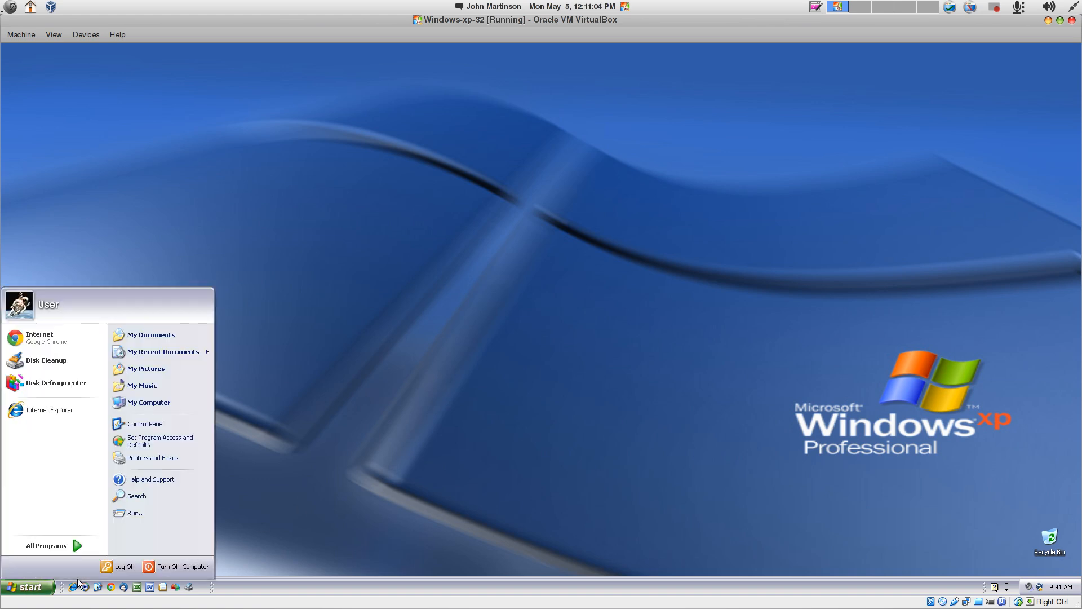
click(188, 574)
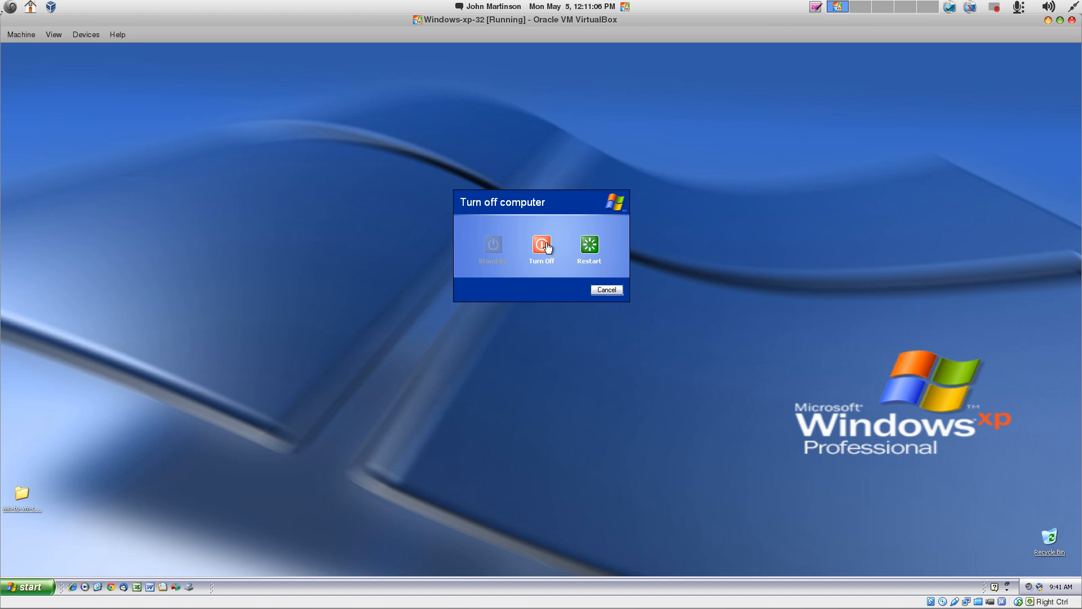
click(546, 243)
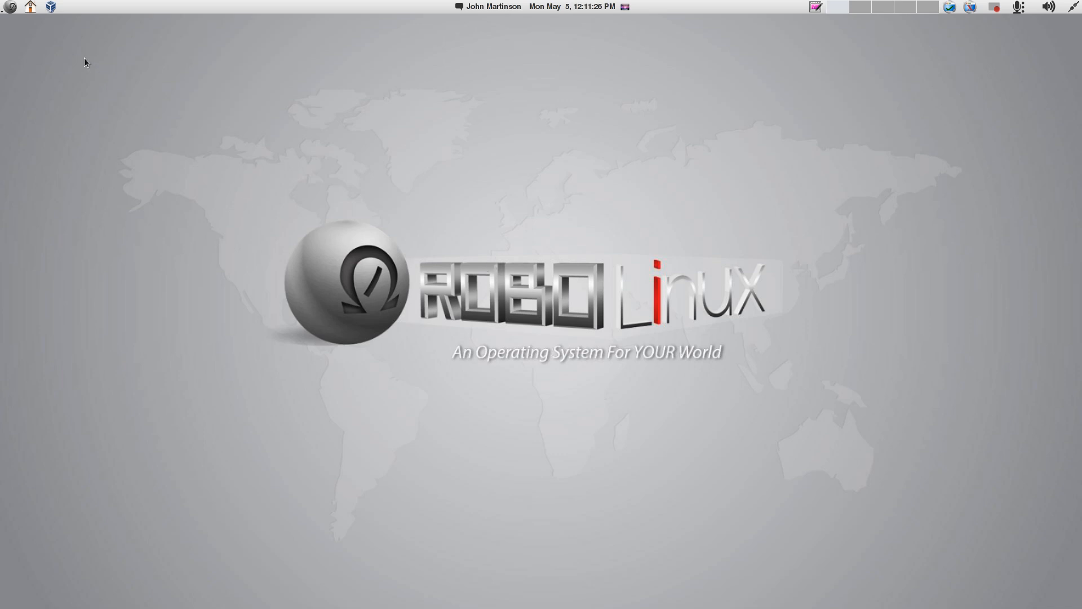
Open Oracle VM VirtualBox Manager and start the Windows-7-64 virtual machine.
click(51, 9)
click(595, 348)
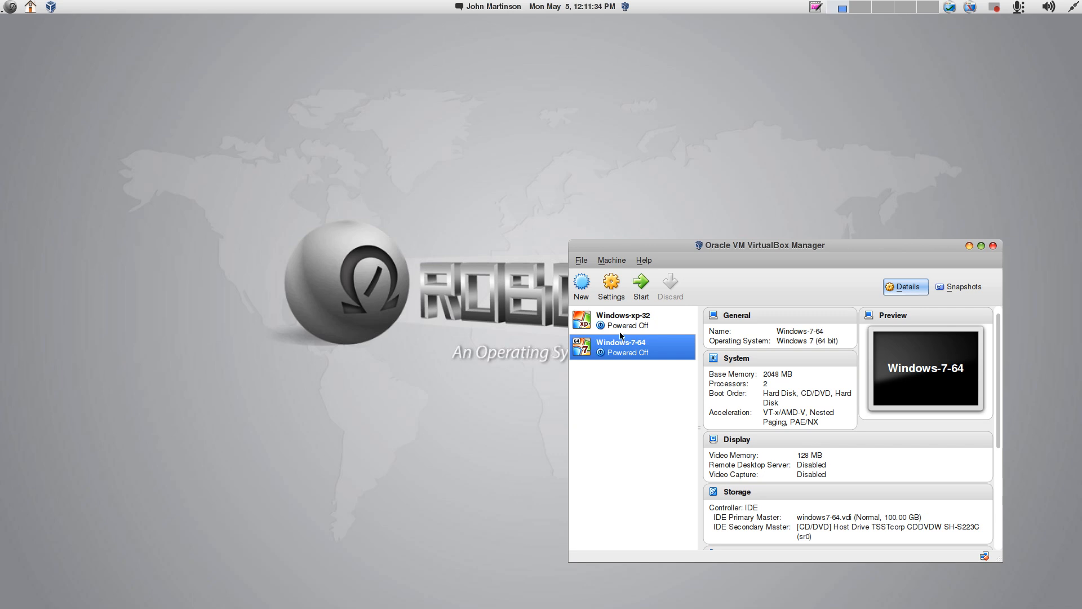
click(641, 283)
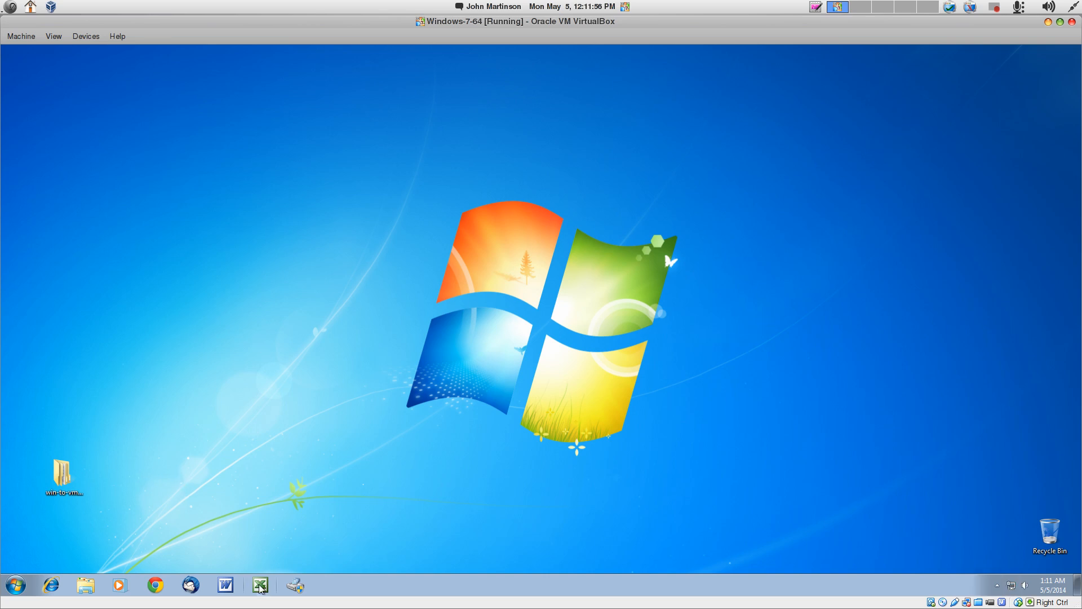
Check that Chrome loads its home page, close it, and view the files in the Documents library.
click(155, 585)
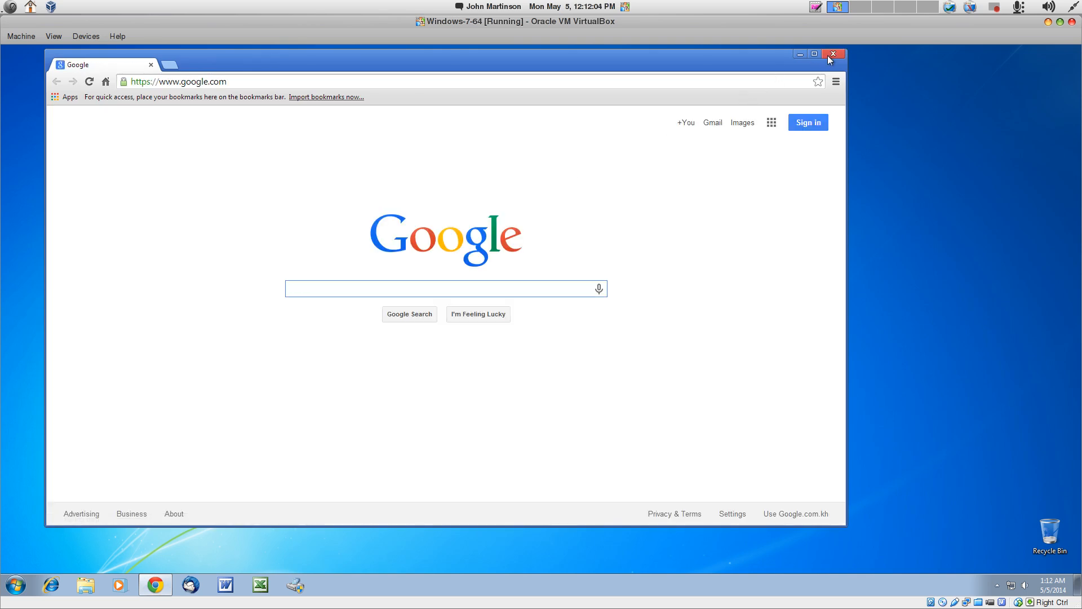
click(827, 55)
click(87, 584)
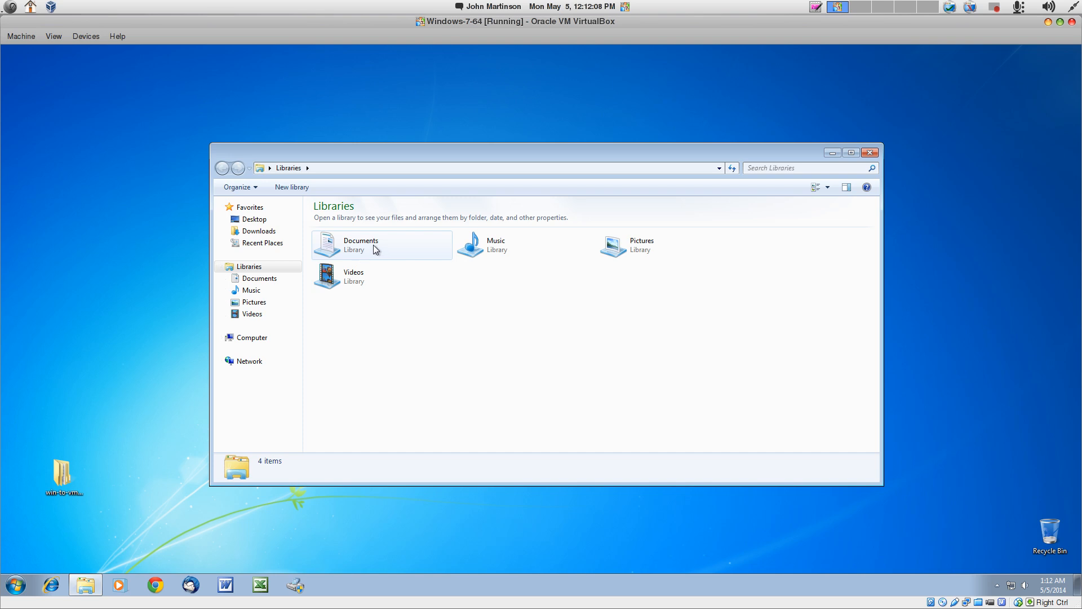
click(376, 248)
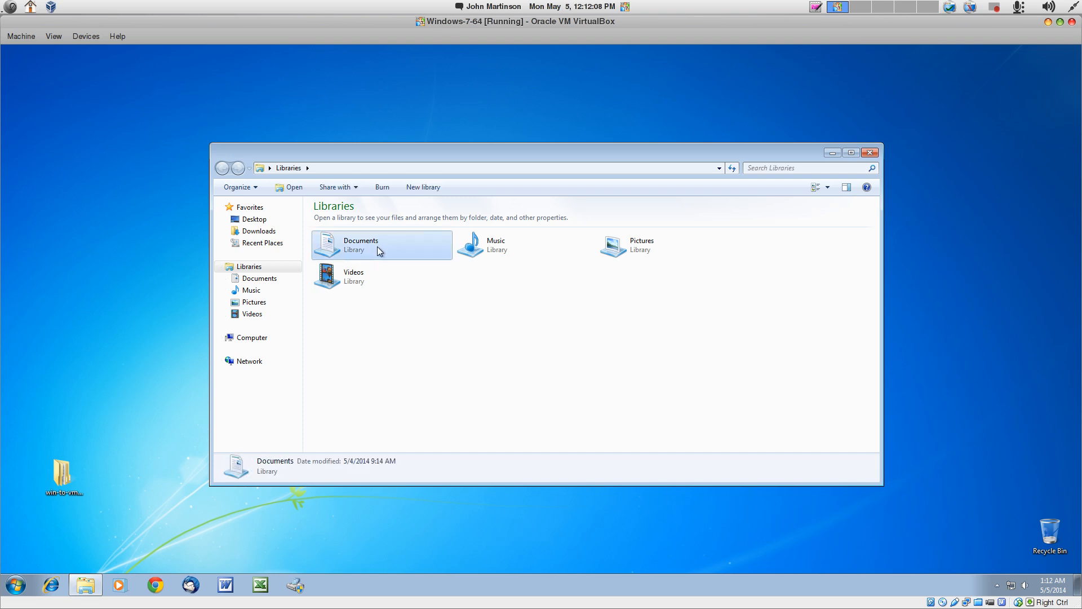
double_click(346, 244)
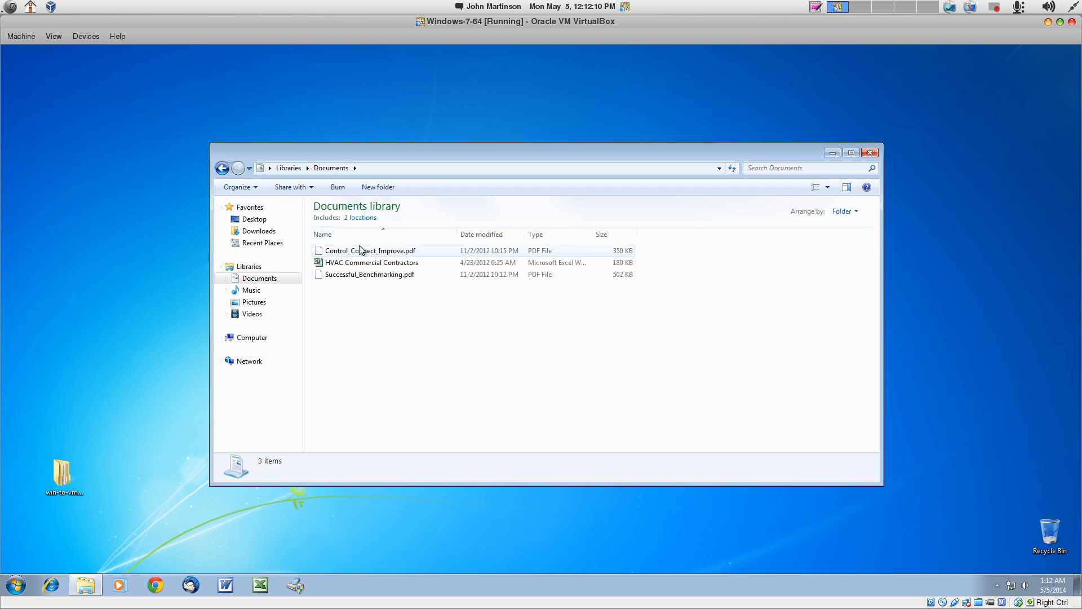
click(224, 169)
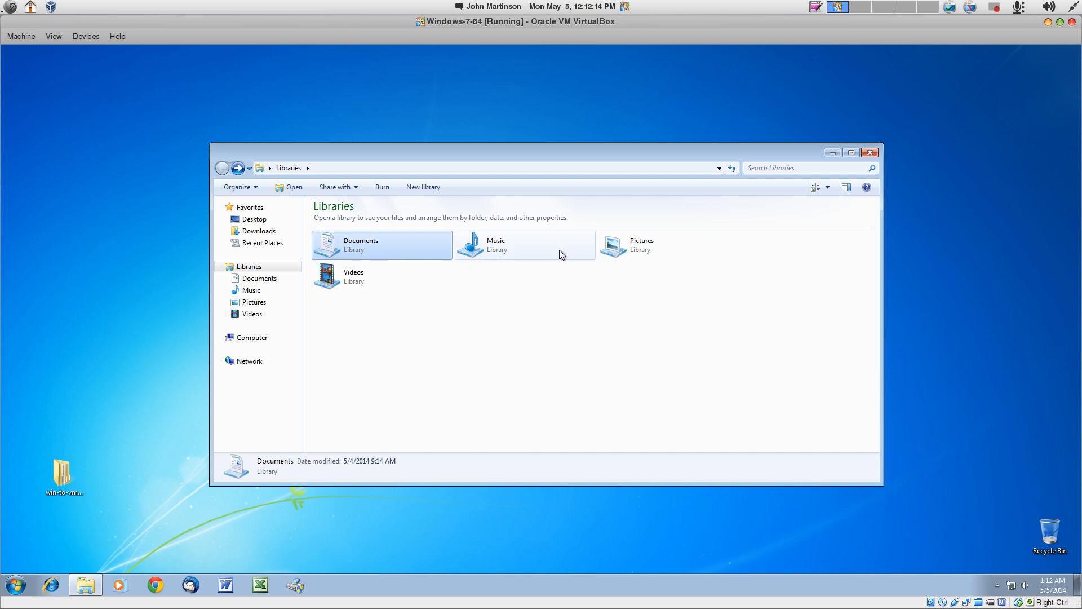
View the tracks in the Music library's Arriving album folder and return to the Libraries overview.
double_click(498, 244)
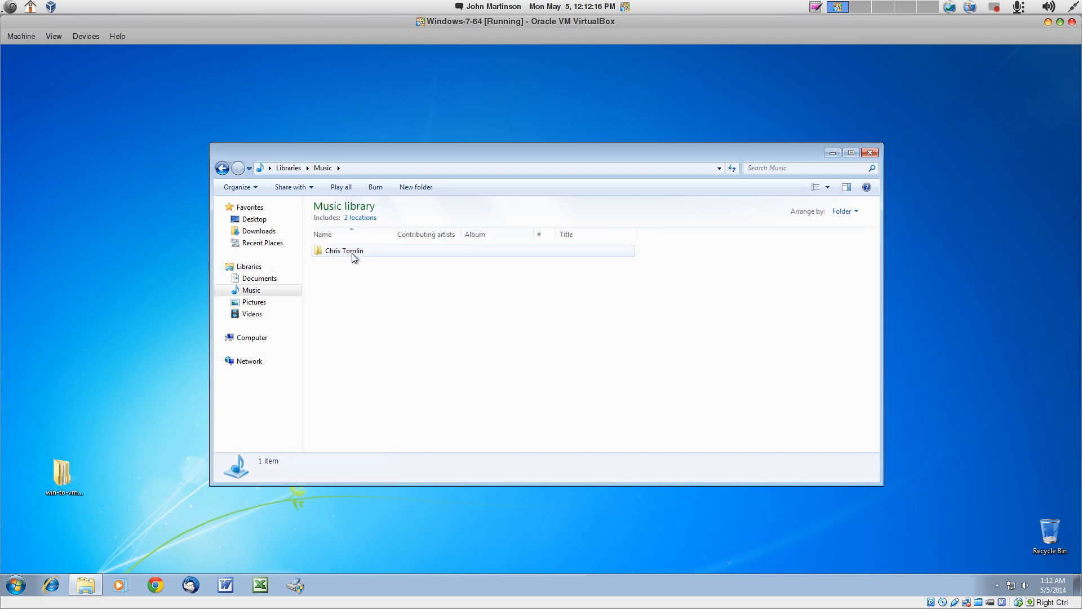
double_click(352, 253)
click(346, 252)
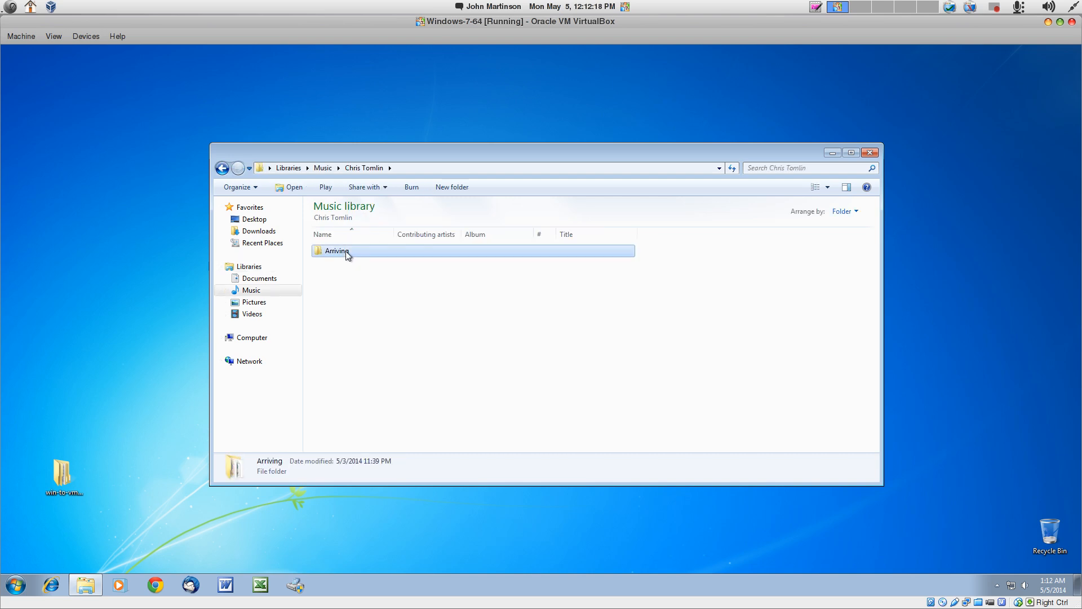
double_click(347, 252)
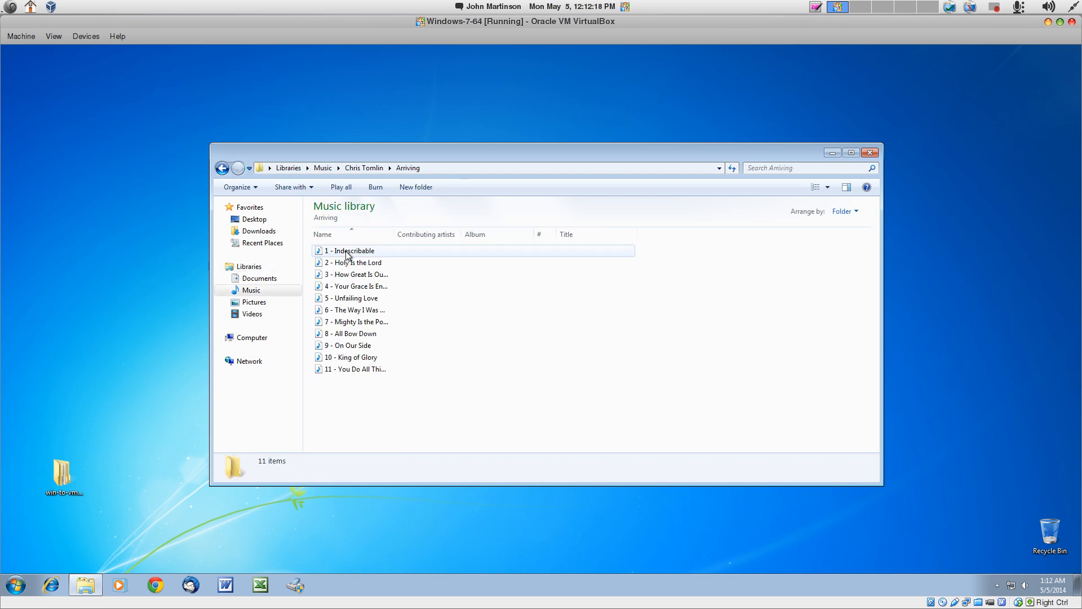
click(222, 168)
click(222, 168)
click(222, 169)
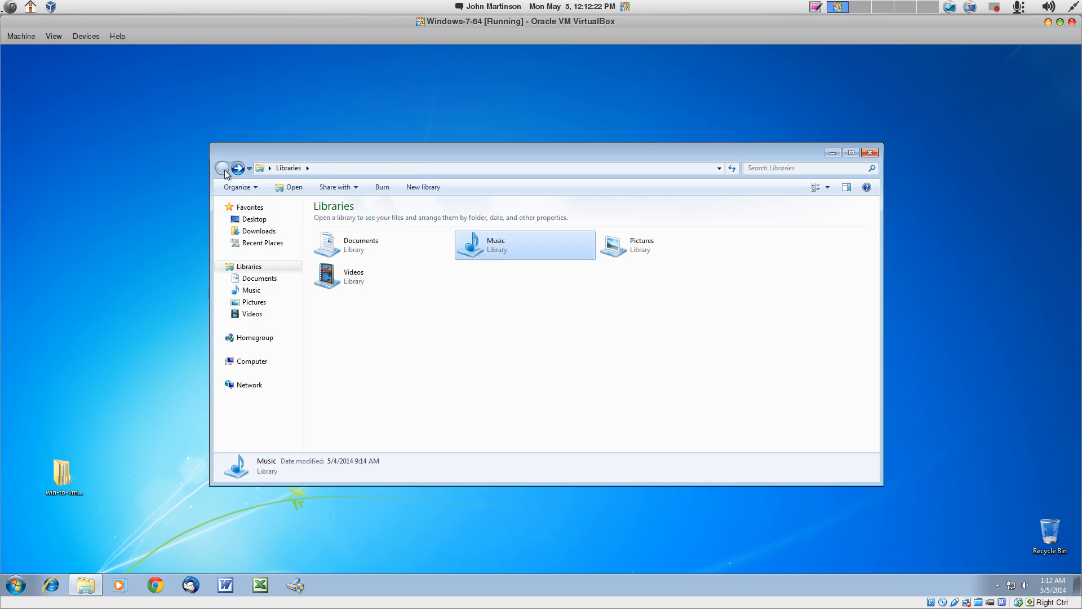
View the images in the Pictures library and close the file explorer.
click(627, 246)
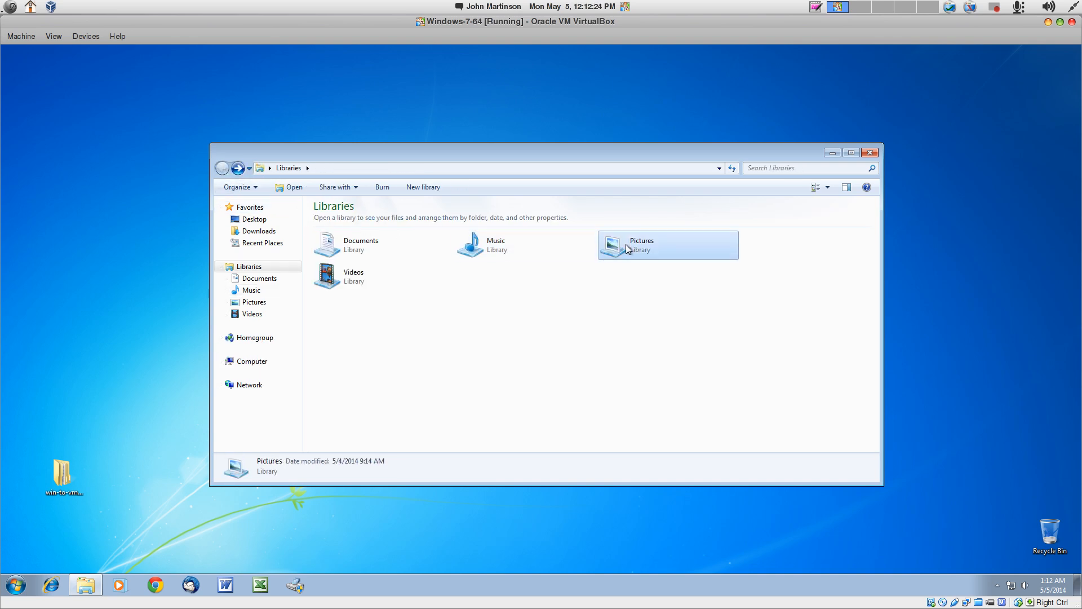
double_click(626, 244)
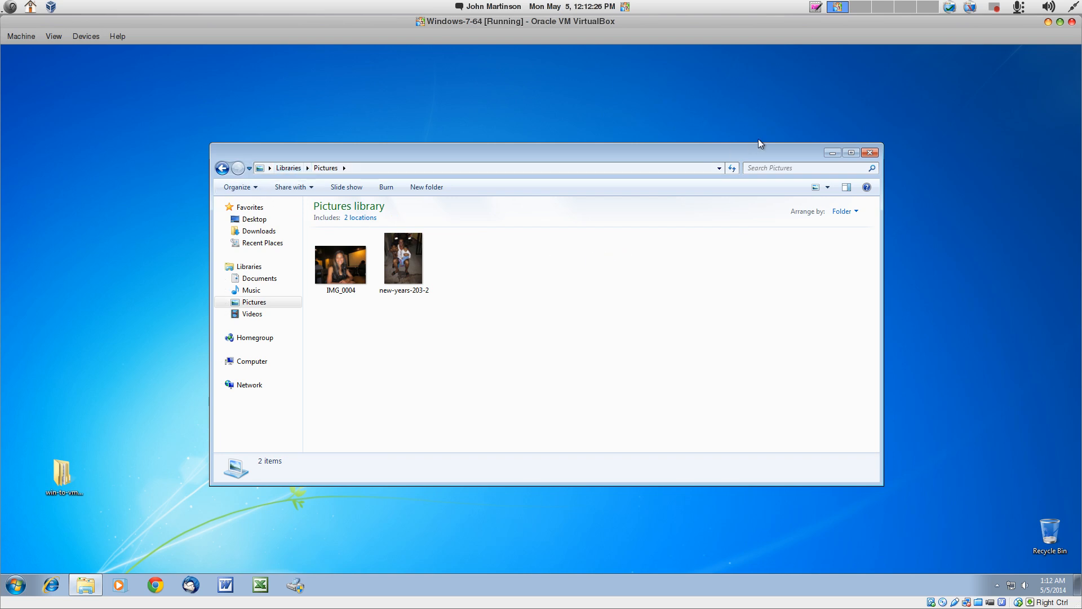
click(870, 153)
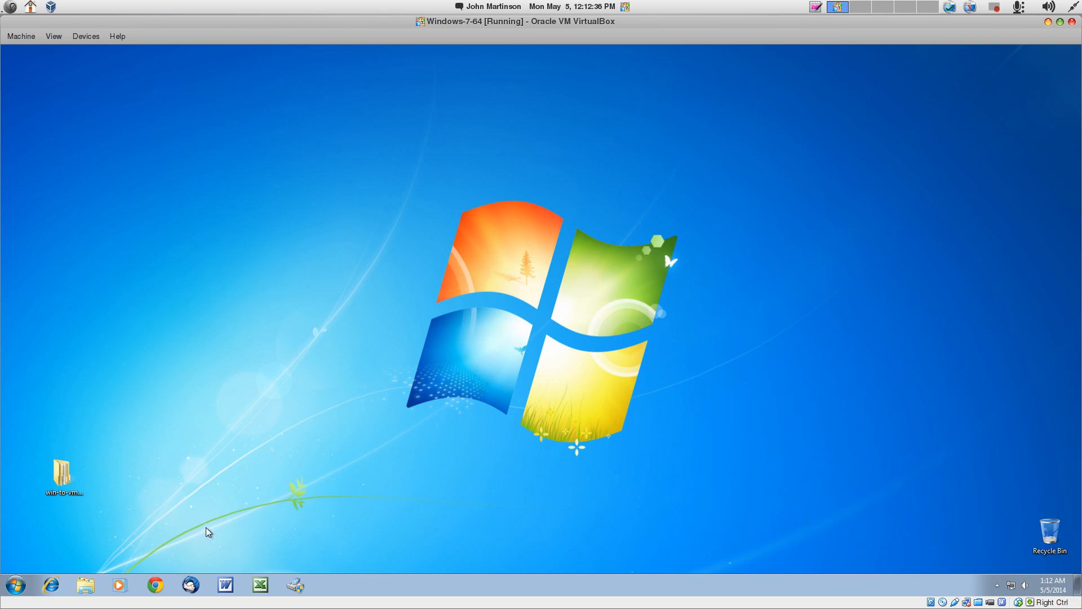
Open Disk Management through the Control Panel's System and Security option to create and format hard disk partitions.
click(16, 585)
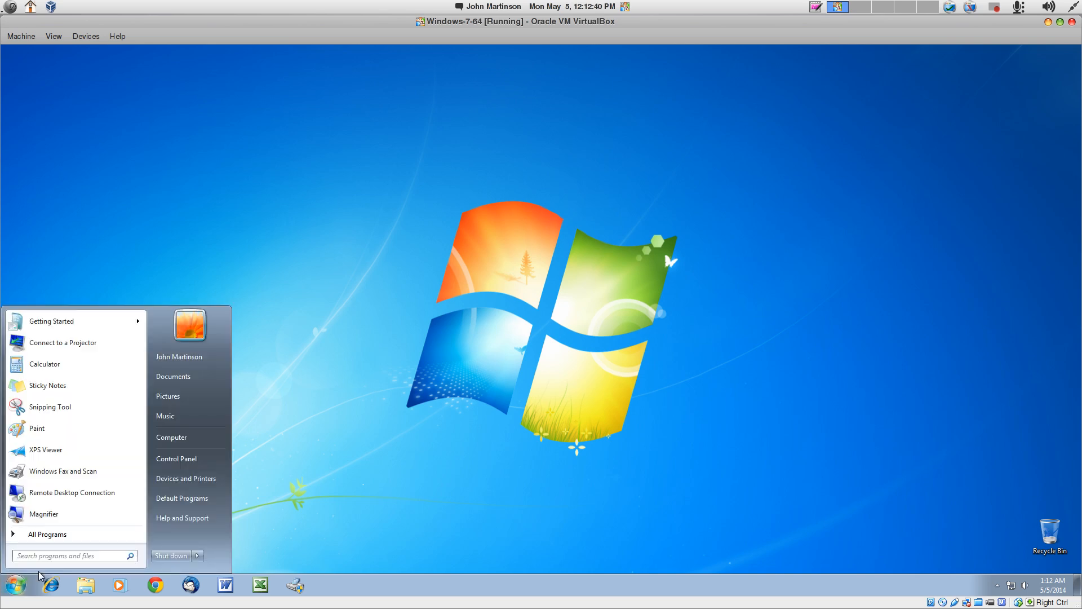
click(182, 458)
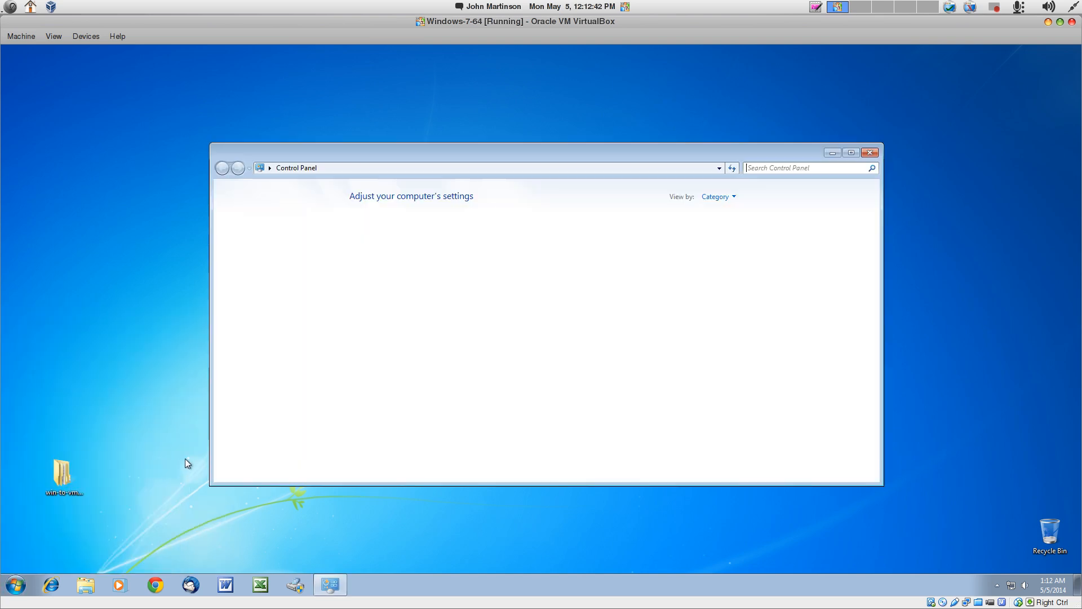
click(413, 229)
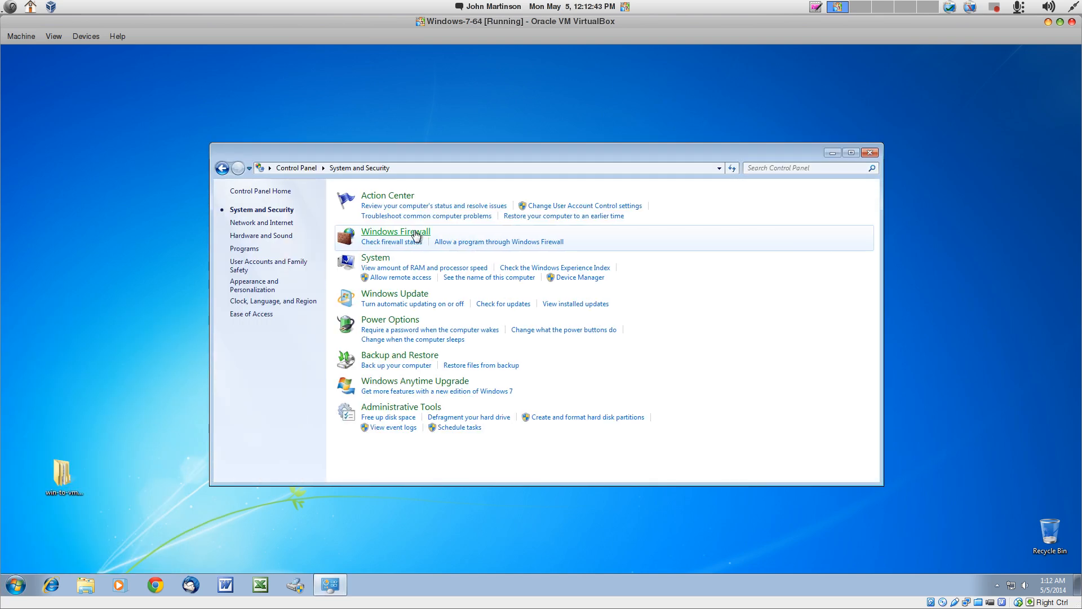
click(535, 420)
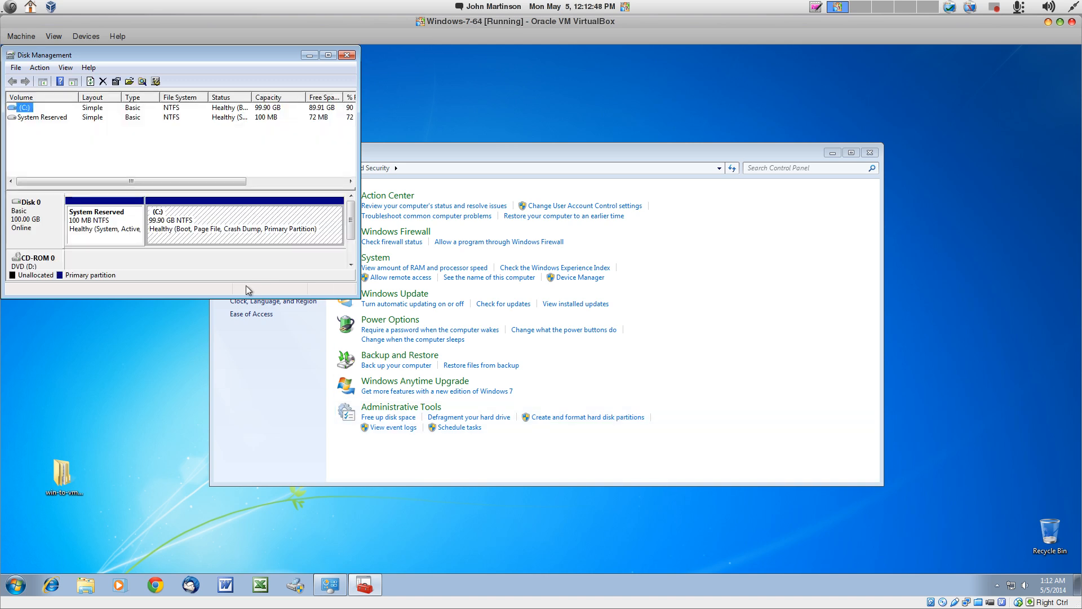
Look at the Shrink Volume option for the C: partition without applying it, and close Disk Management and the Control Panel.
click(199, 231)
right_click(201, 223)
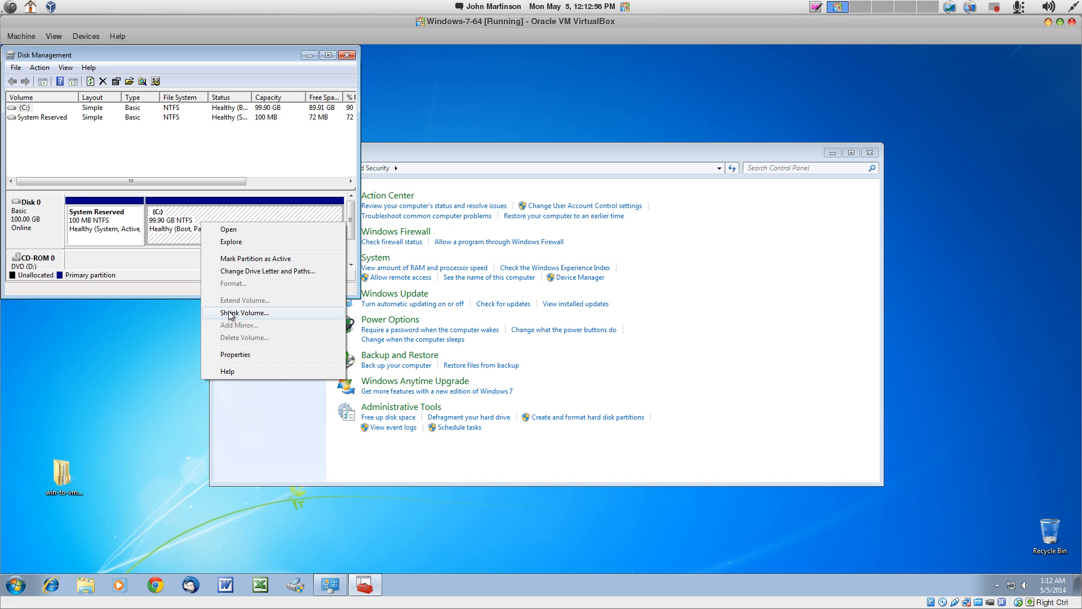
click(124, 328)
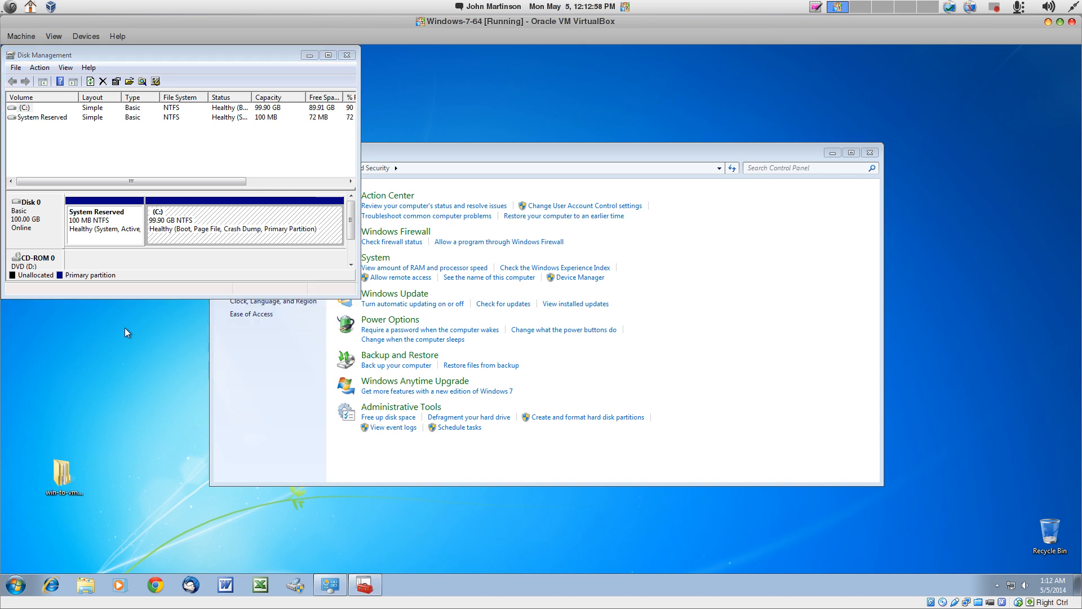
click(347, 55)
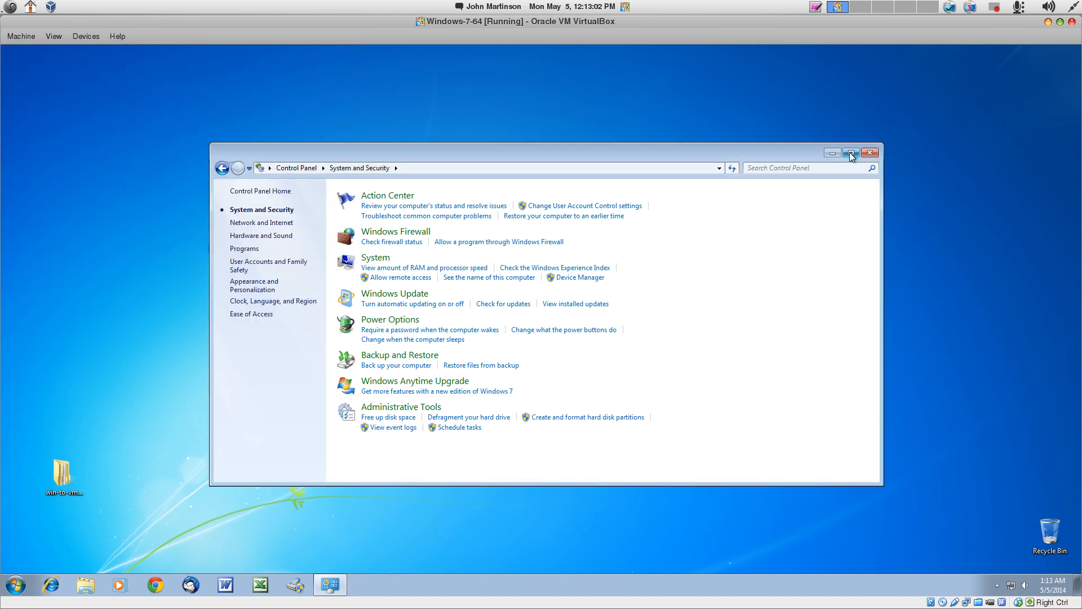
click(870, 153)
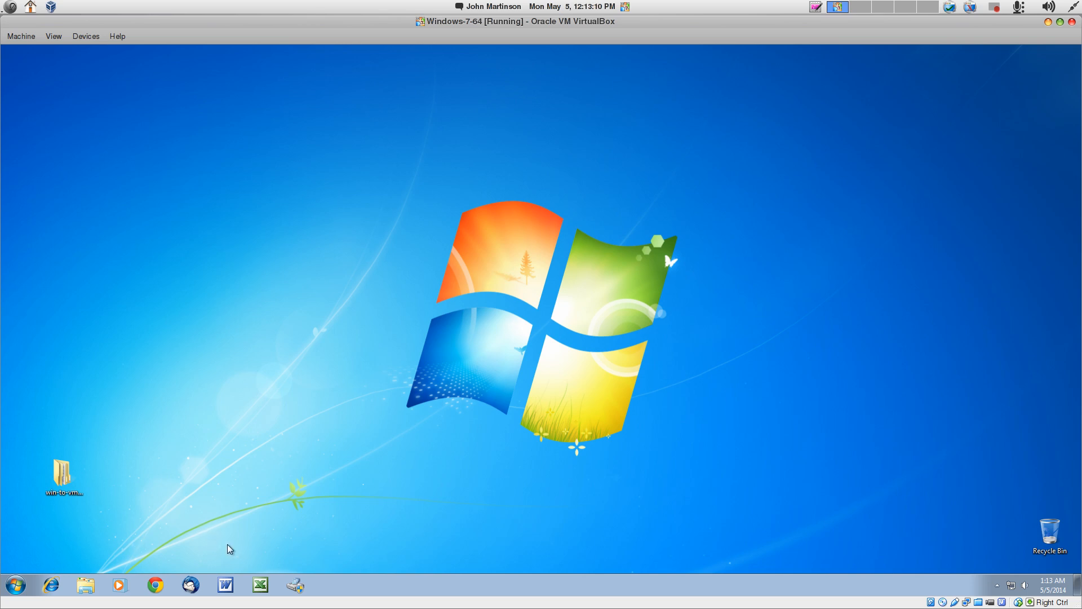
Launch Disk2vhd, allow it to make changes to the computer, and place its window near the middle of the desktop.
click(295, 585)
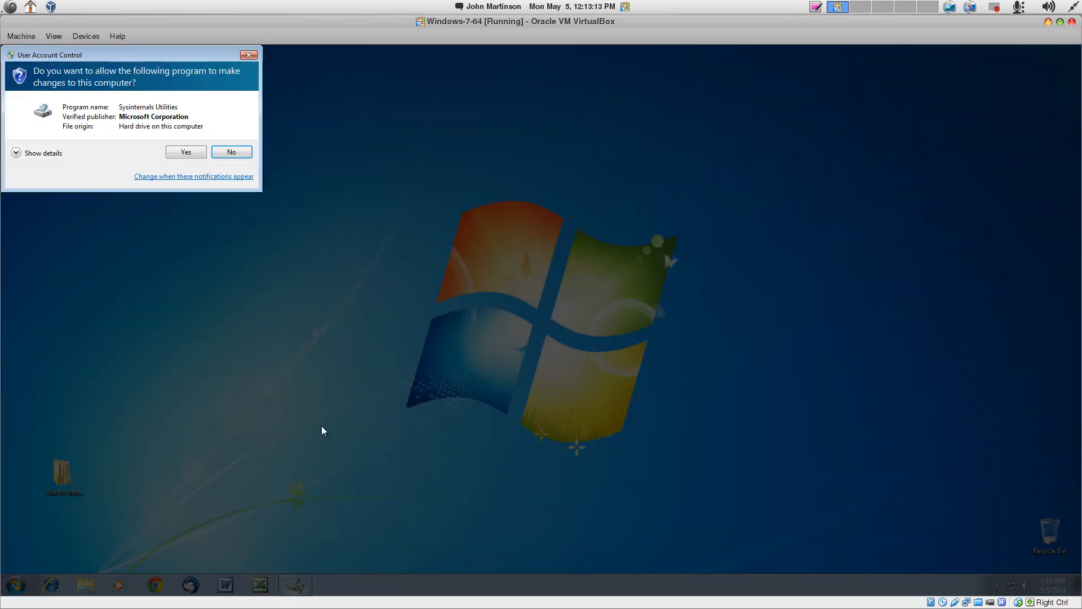
click(186, 153)
drag(475, 212, 416, 144)
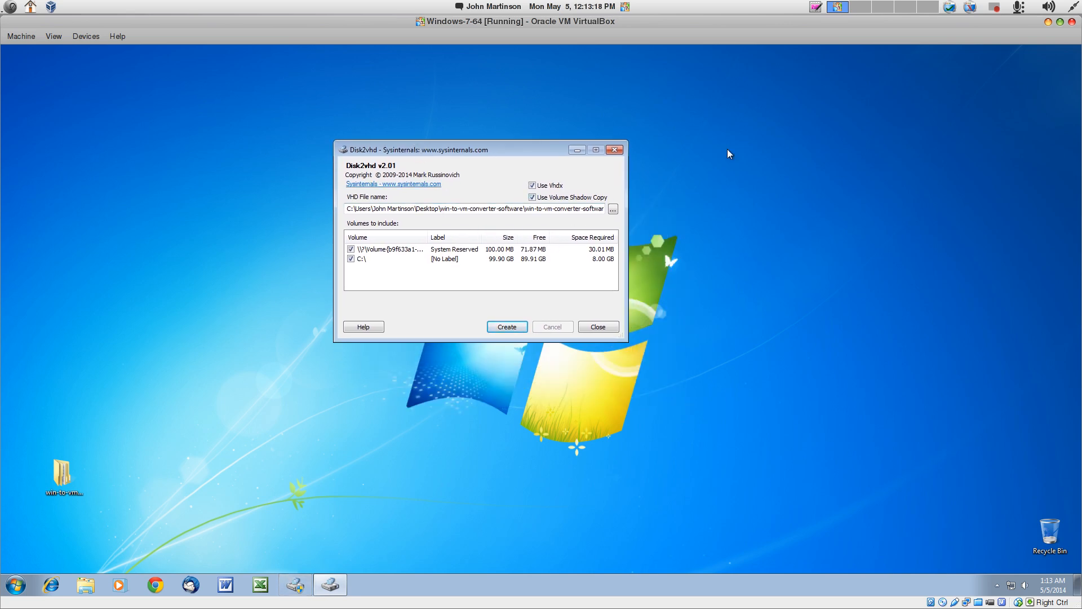
drag(496, 145, 543, 165)
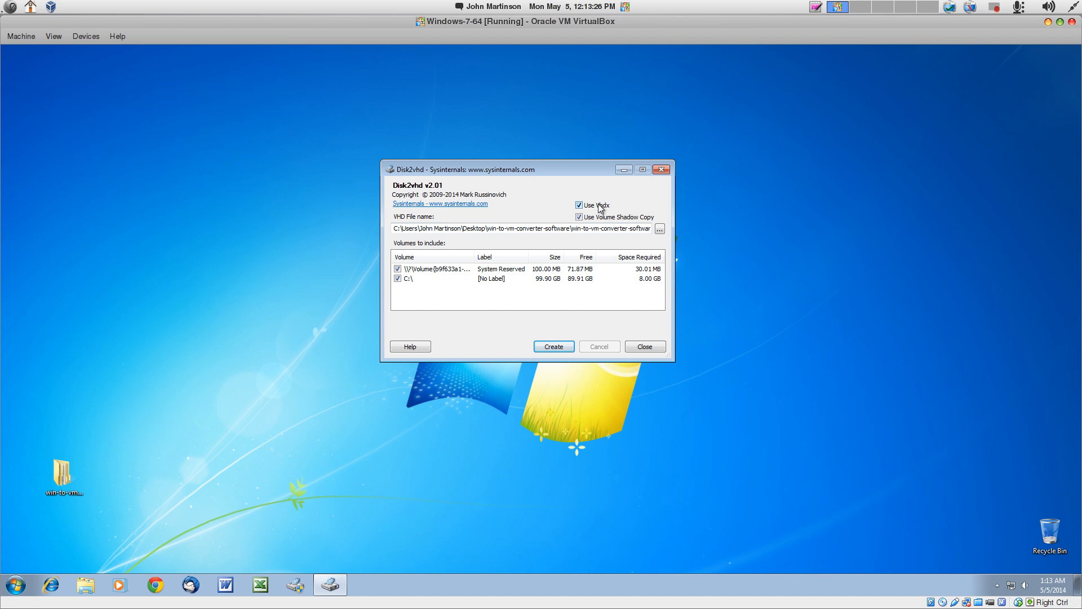
drag(533, 169, 534, 180)
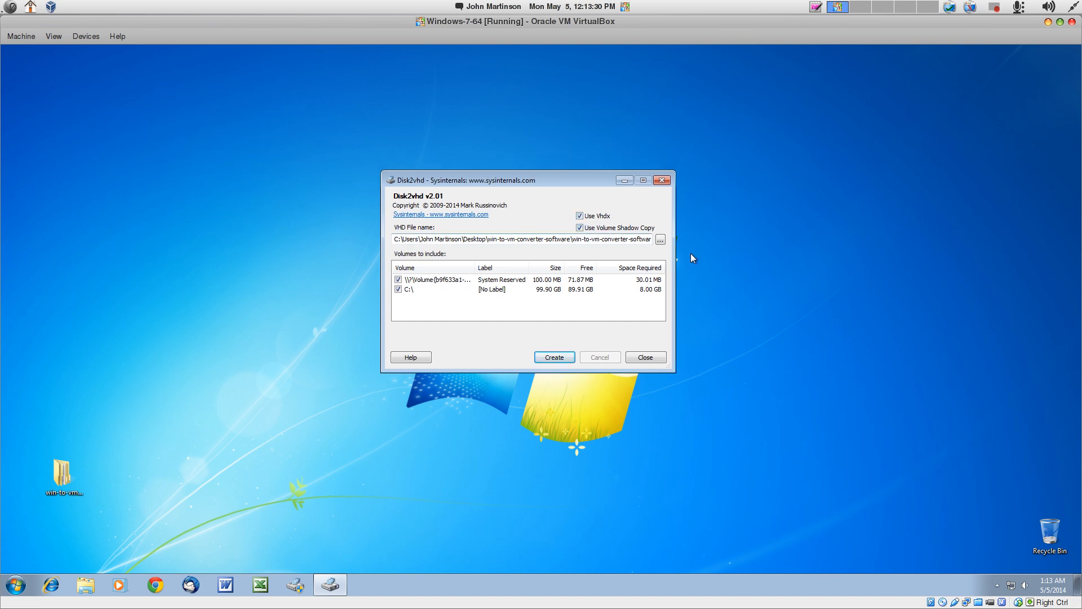
Set the output file to PC.vhdx on the Desktop and start creating the virtual disk from the System Reserved and C: volumes.
click(660, 240)
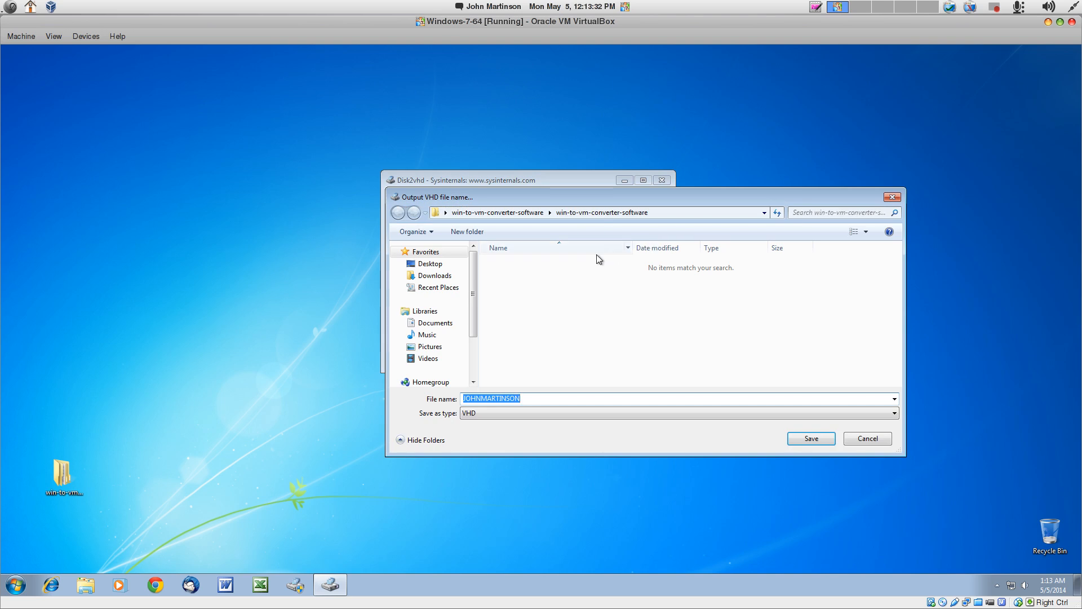
click(443, 265)
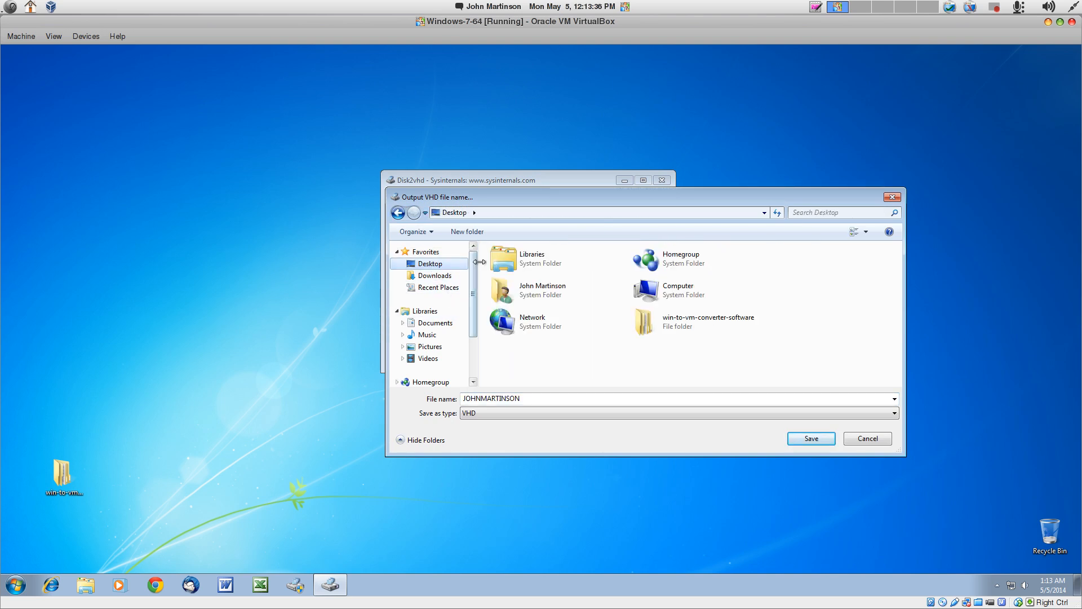
double_click(633, 397)
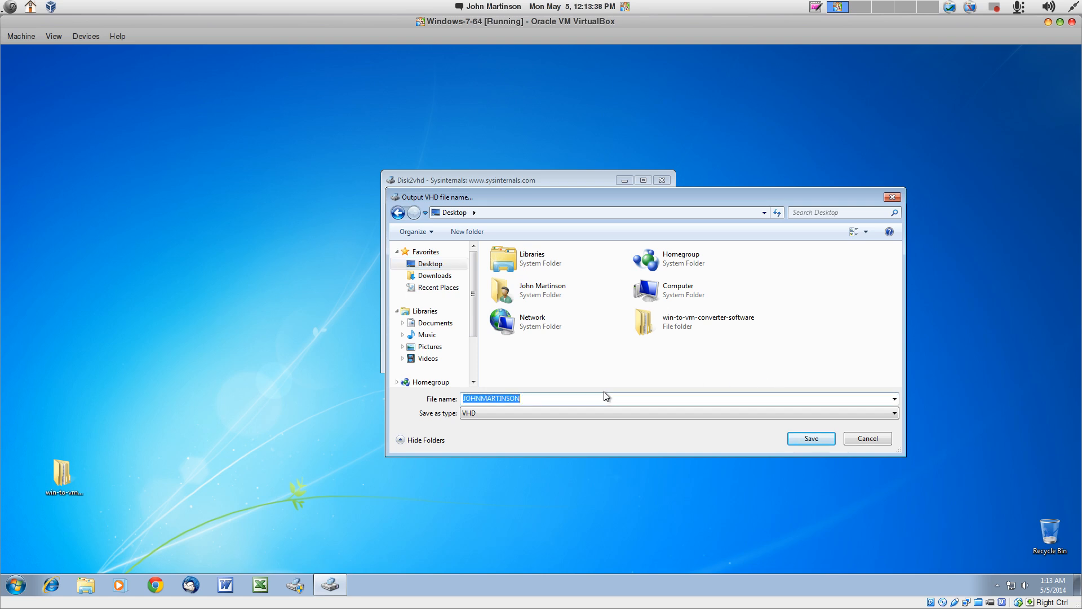
text(PC)
click(828, 439)
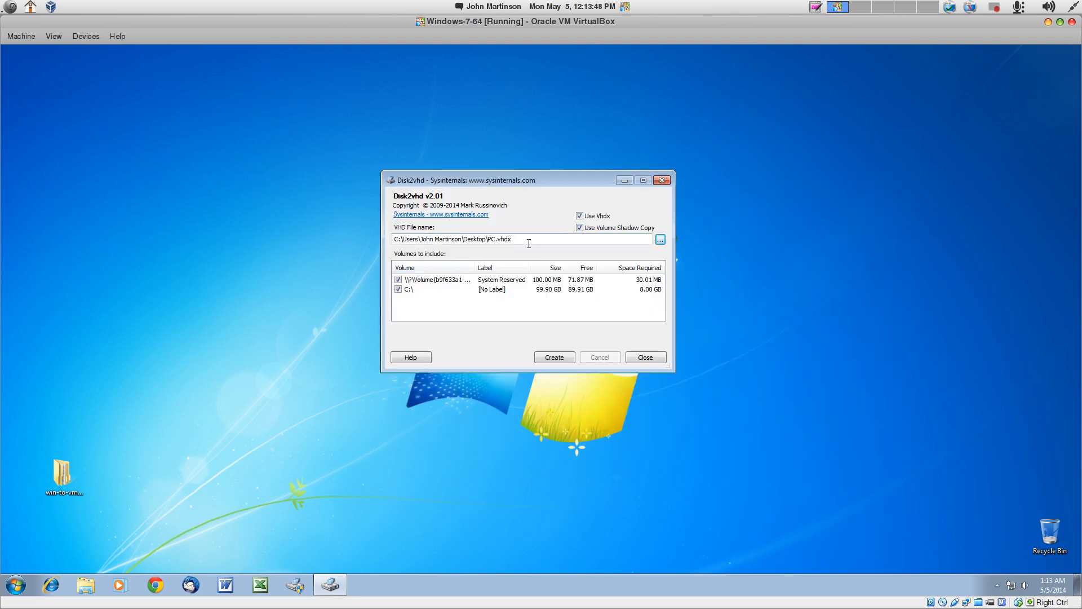
click(548, 358)
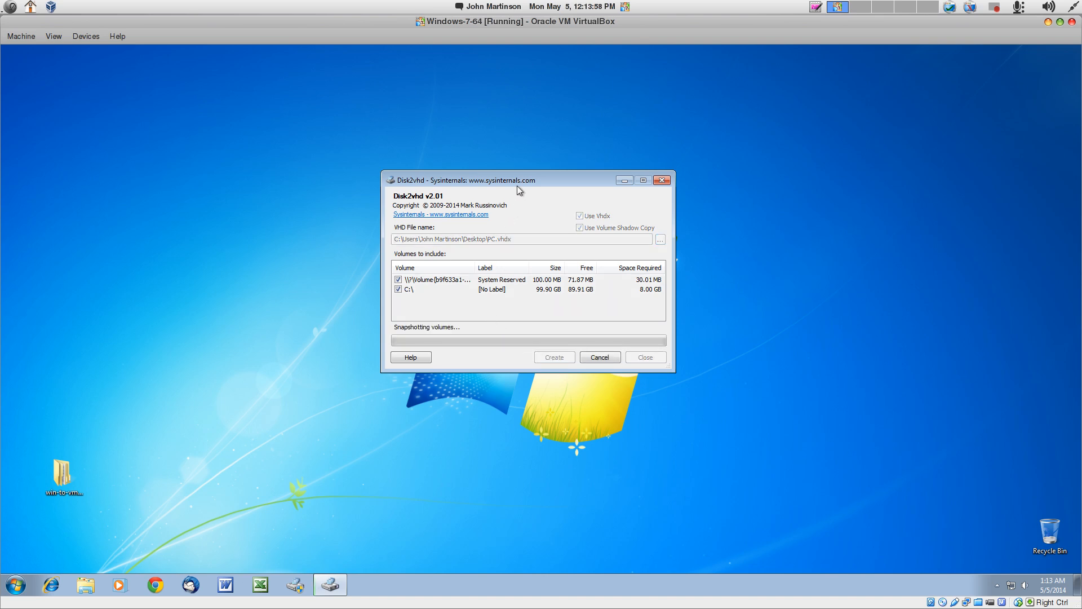
drag(520, 177, 460, 191)
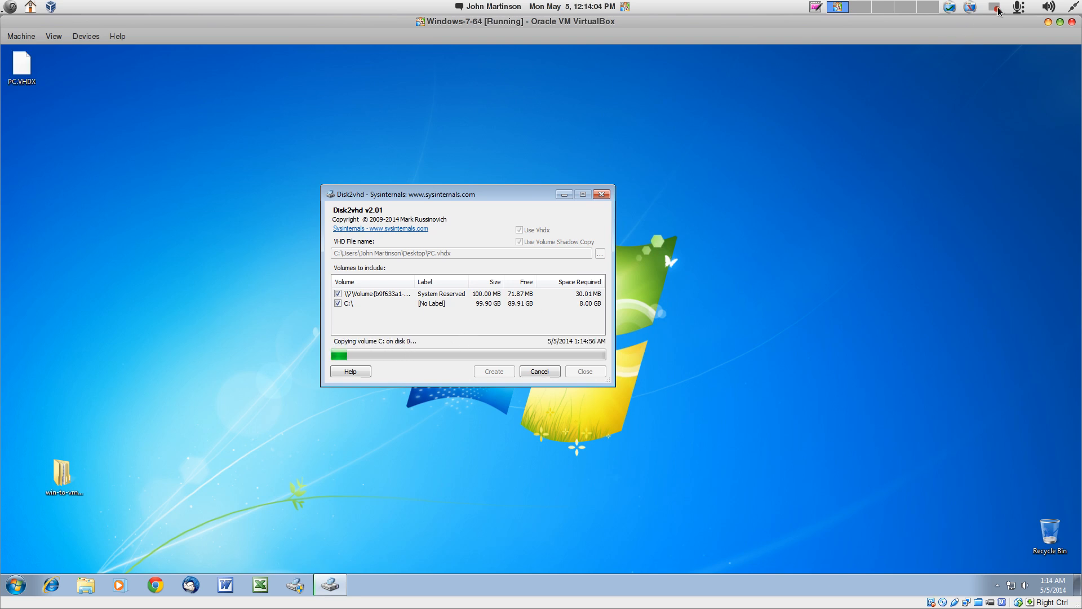
click(931, 8)
click(995, 8)
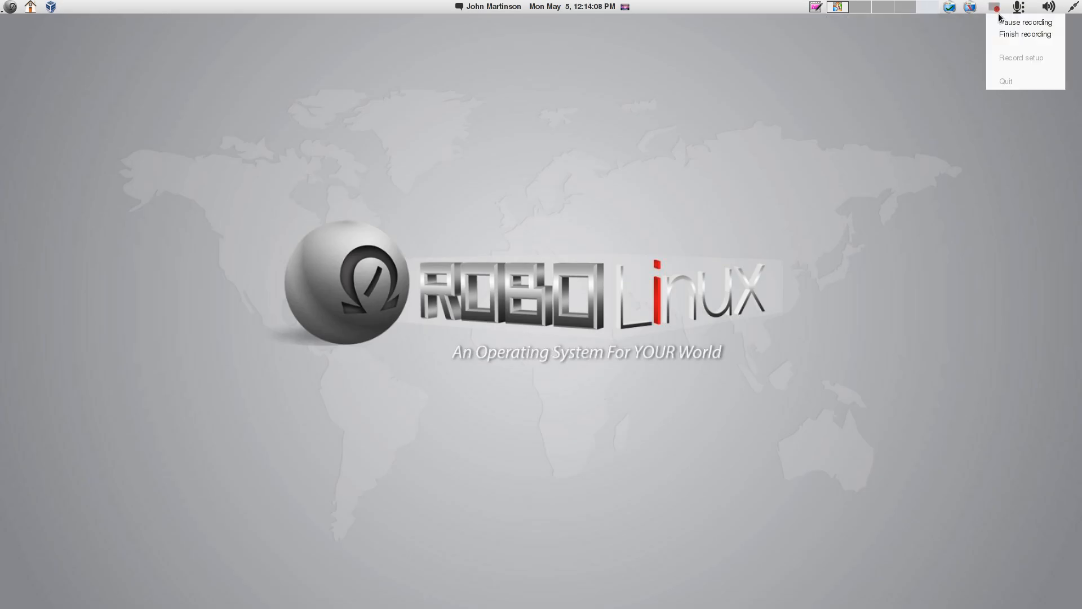
click(1008, 22)
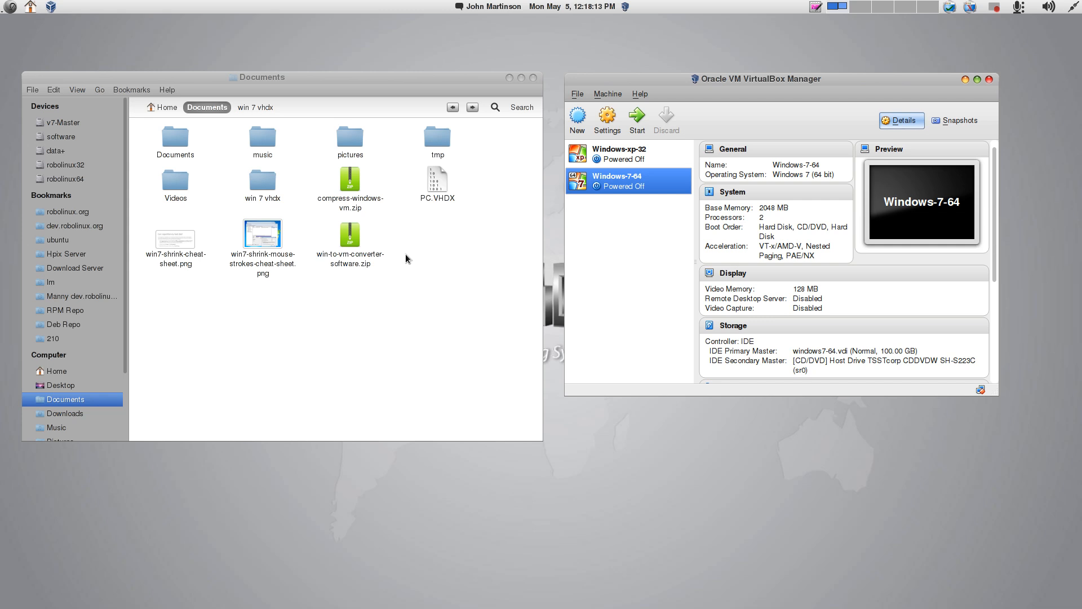
Open the win 7 vhdx folder inside the Robolinux Documents folder to view the disk image file.
double_click(263, 184)
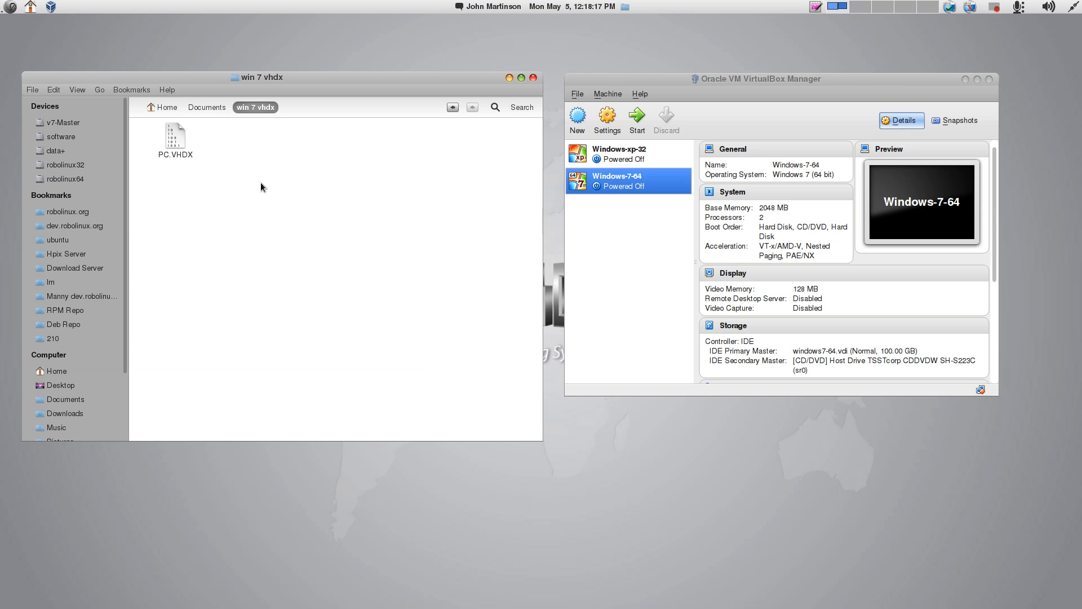
Move the PC.VHDX file from the Documents folder into the Downloads folder, and close the file manager.
click(199, 107)
click(307, 306)
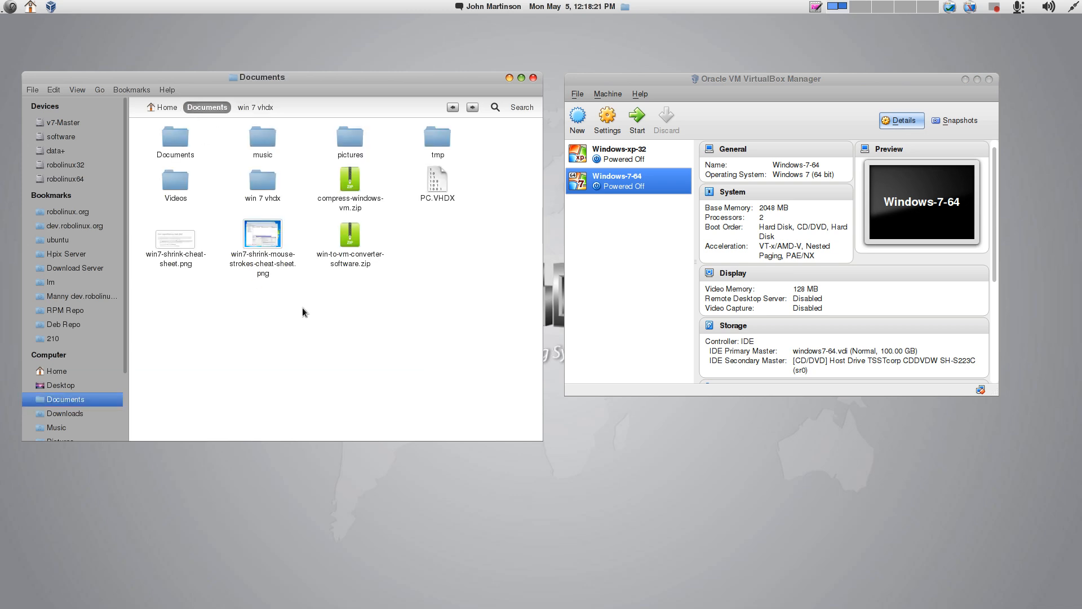
right_click(440, 191)
click(447, 214)
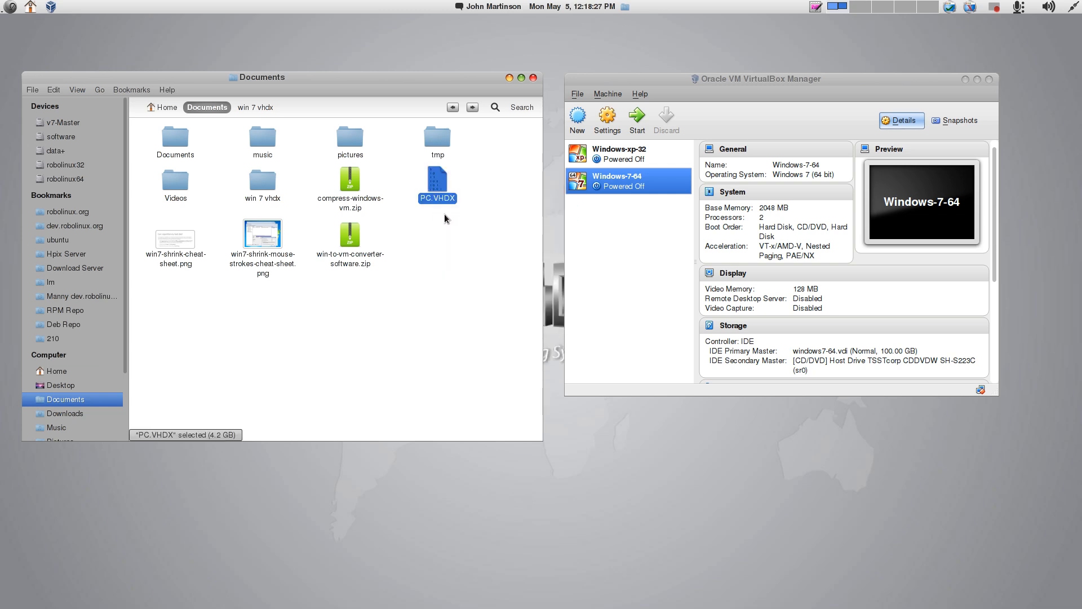
click(163, 107)
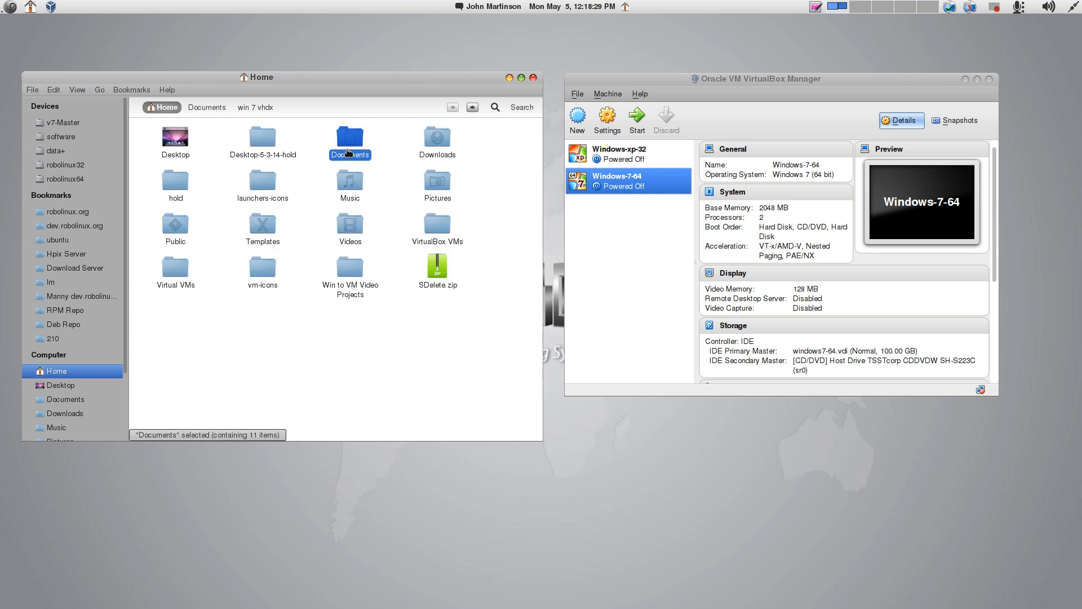
double_click(424, 145)
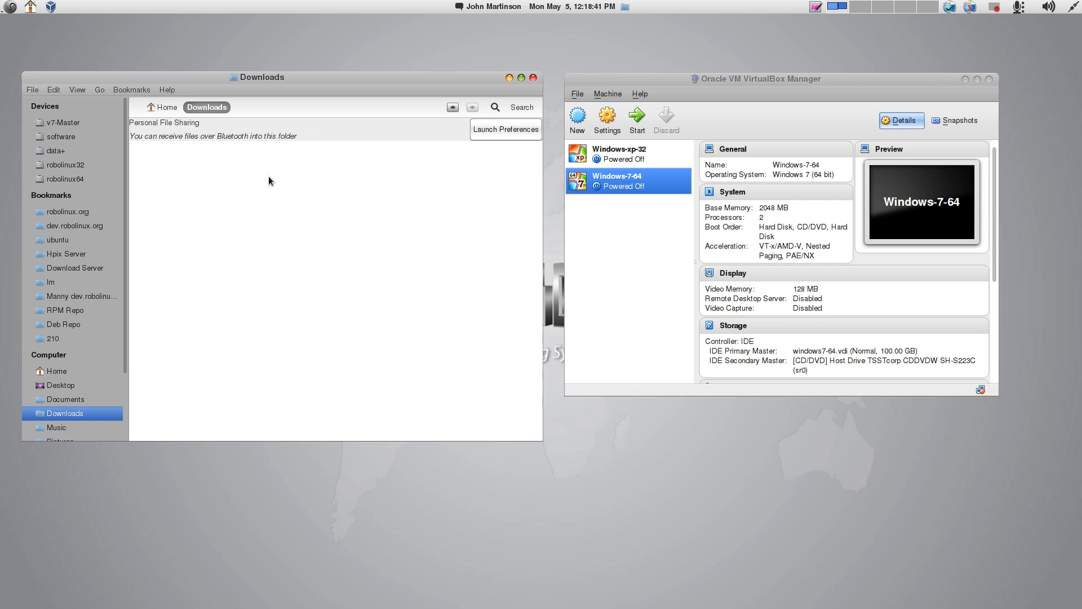
right_click(254, 202)
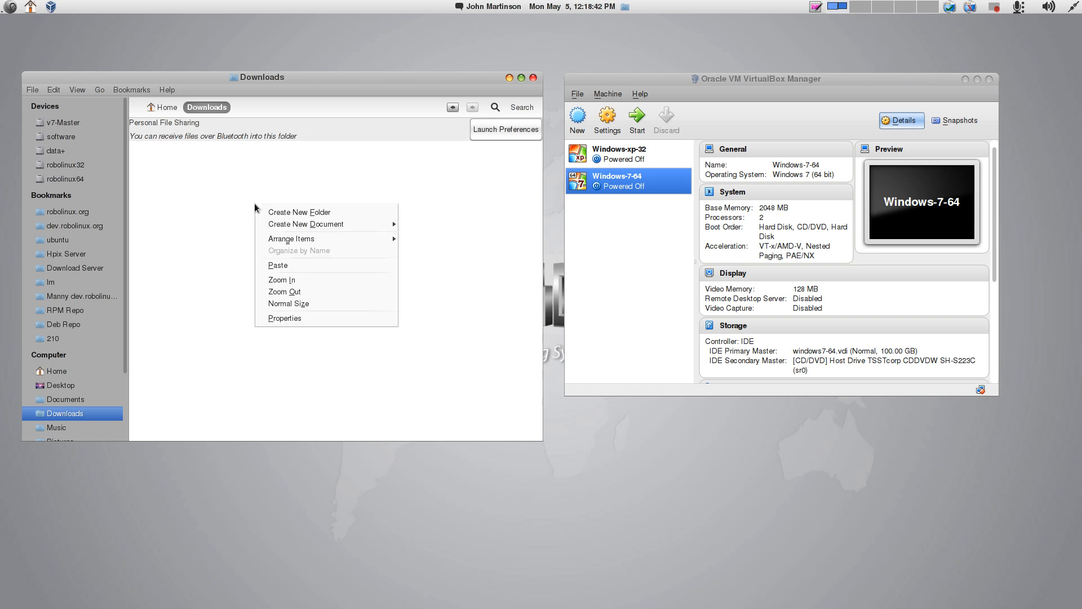
click(267, 265)
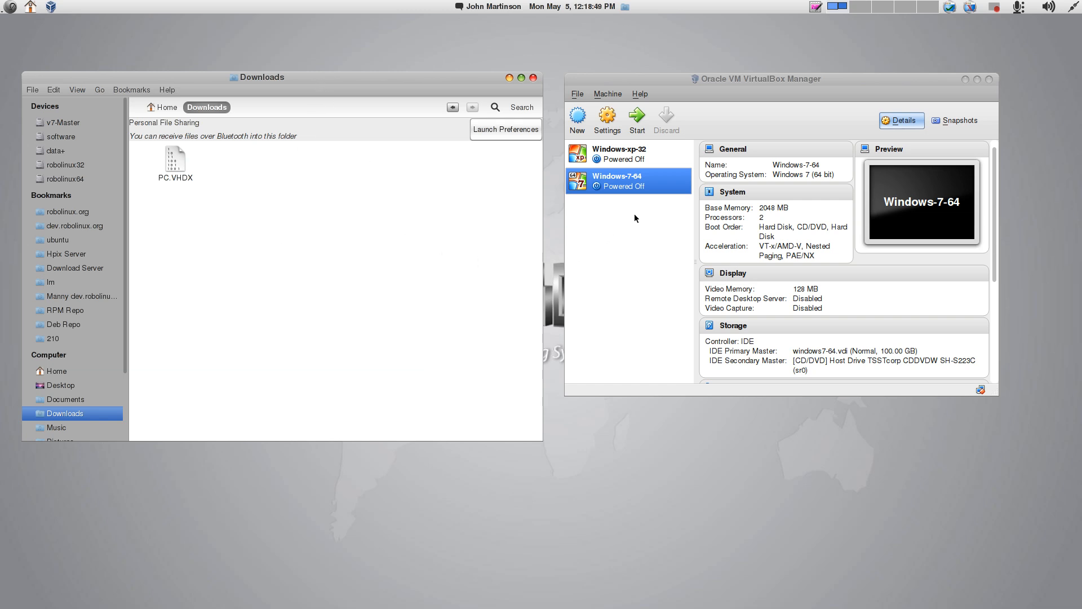
click(533, 78)
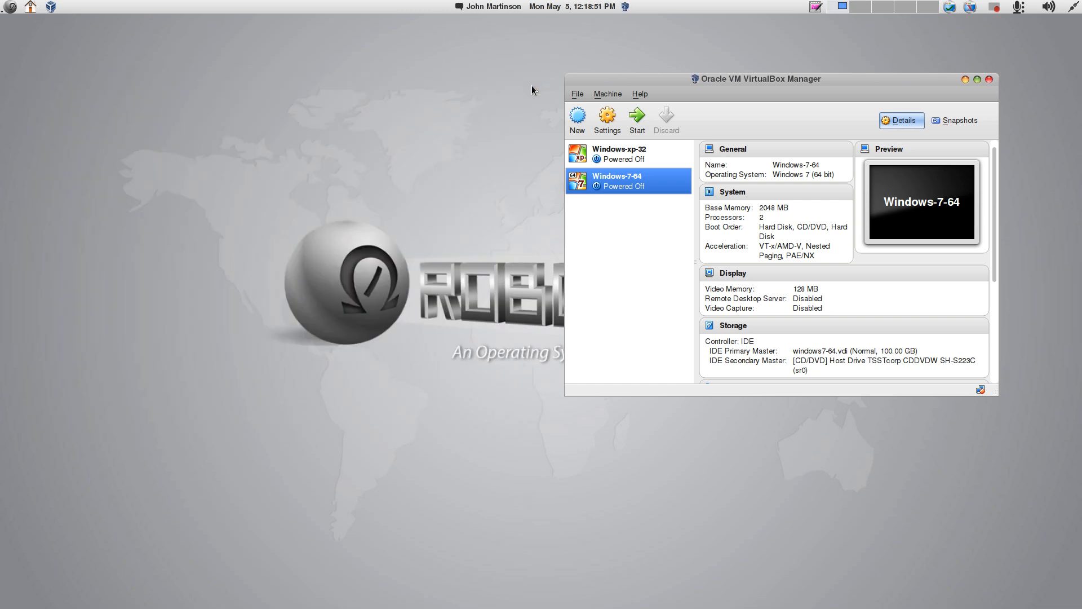
Remove the Windows-7-64 and Windows-xp-32 virtual machines, deleting all their files, and shift the manager window toward the middle of the desktop.
drag(770, 80, 671, 87)
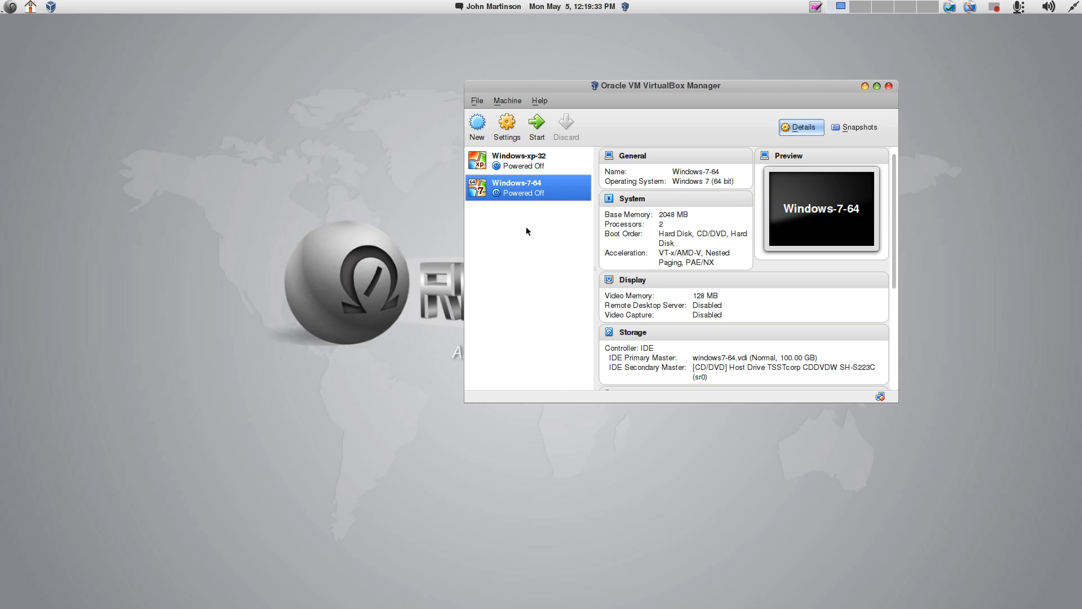
right_click(523, 193)
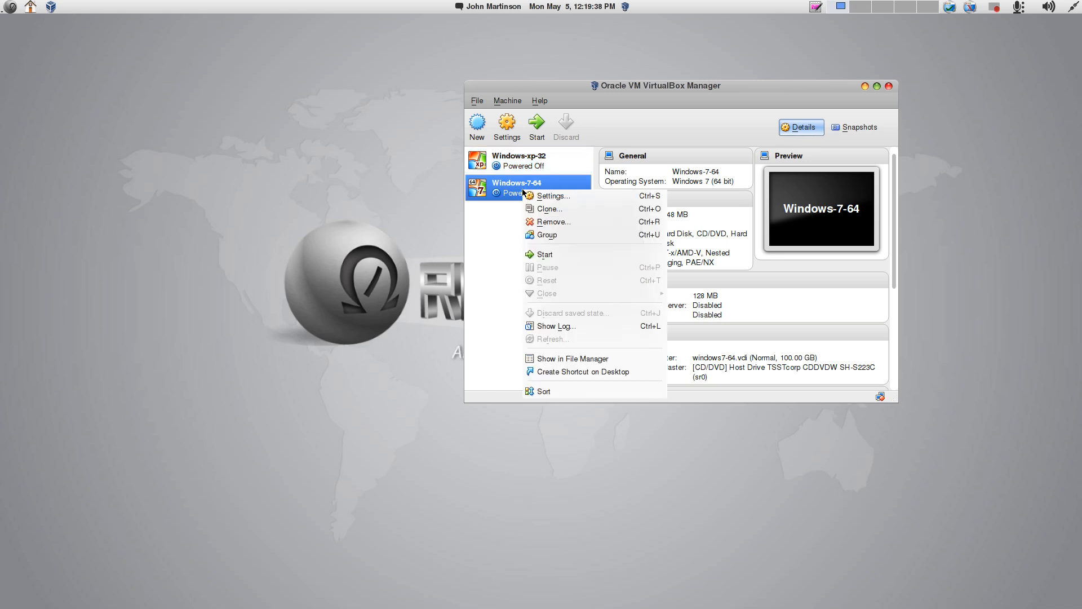
click(547, 222)
click(741, 292)
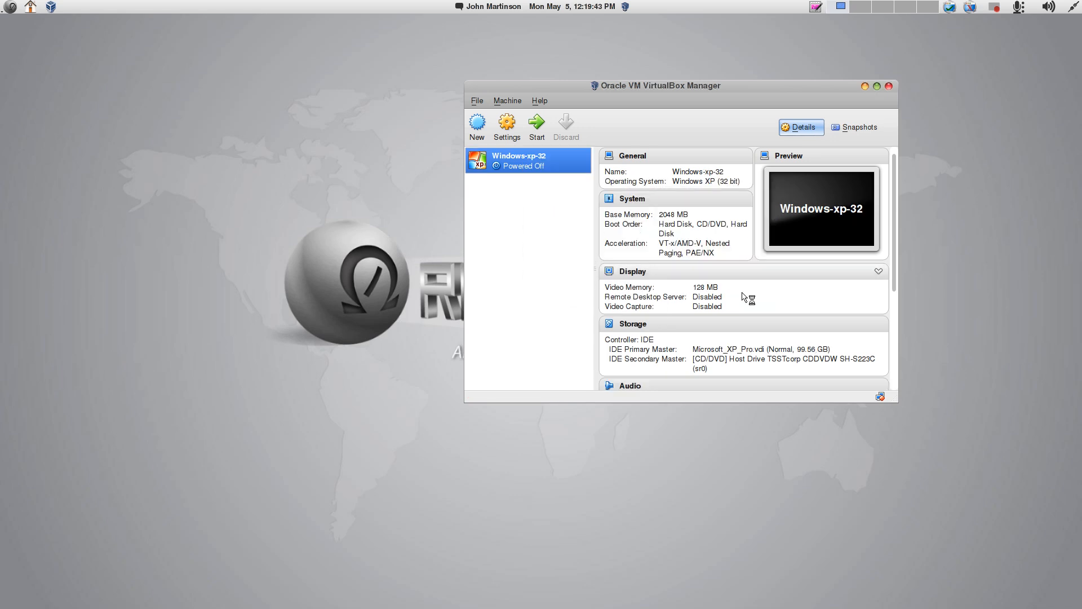
right_click(526, 161)
click(562, 194)
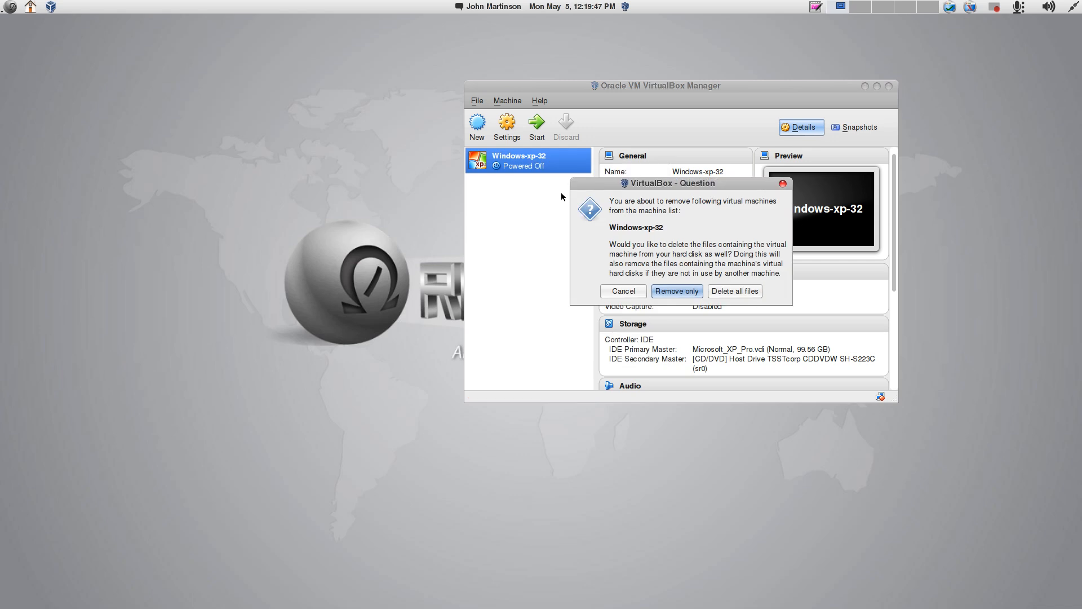
click(724, 293)
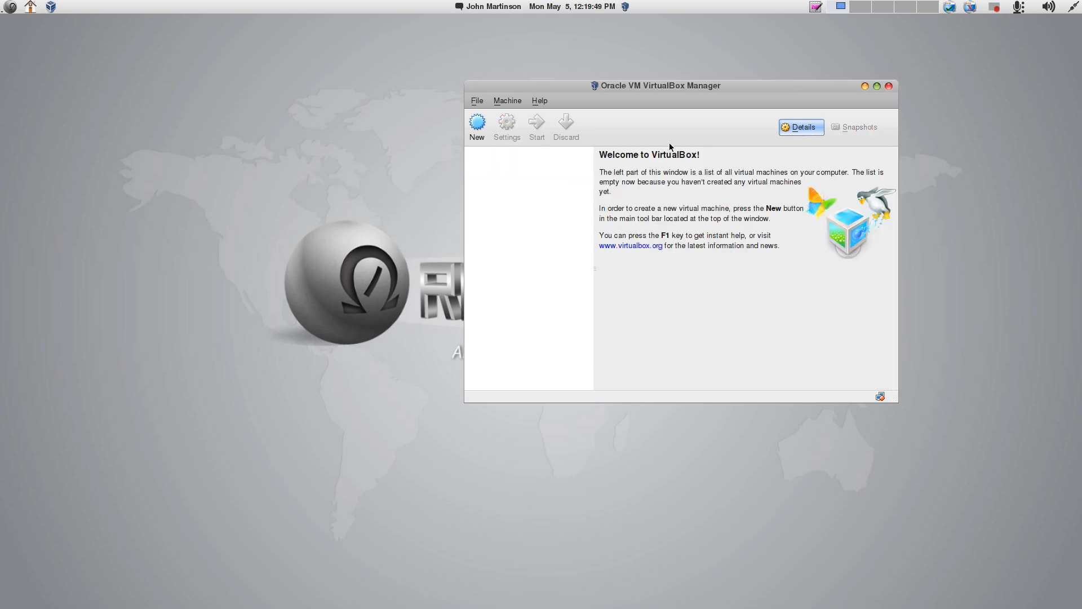
drag(667, 88, 578, 129)
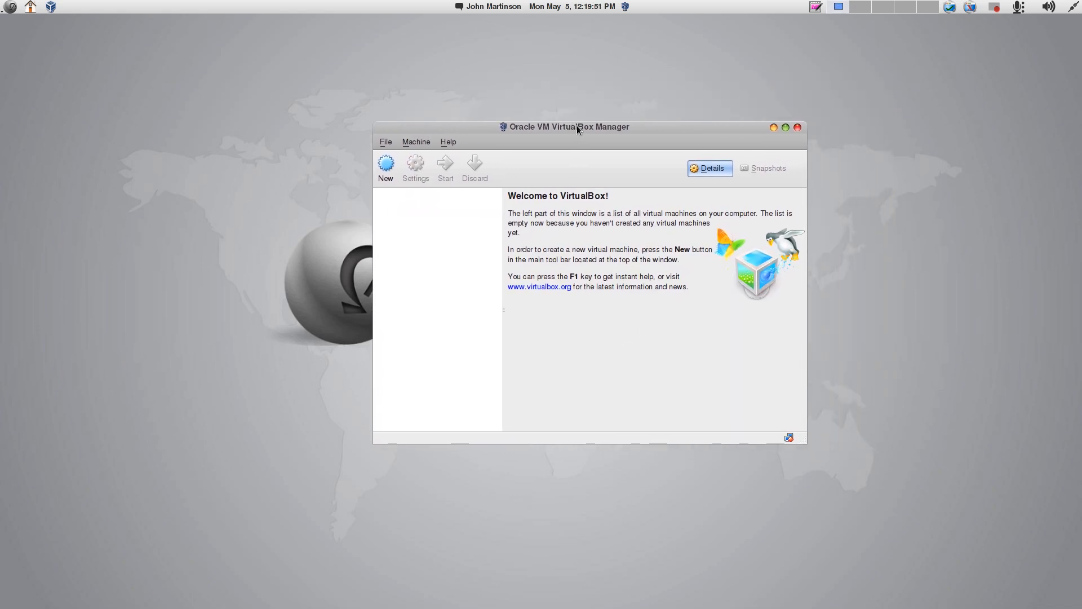
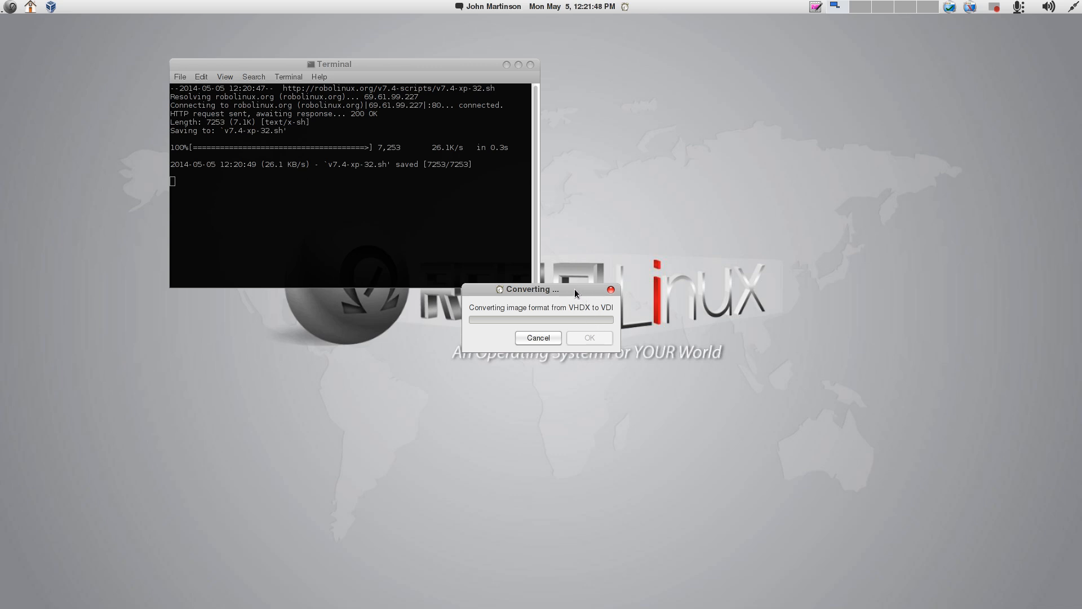
Keep the VHDX to VDI conversion running, and accept 1024 MB as the virtual machine's RAM size.
drag(575, 289, 570, 281)
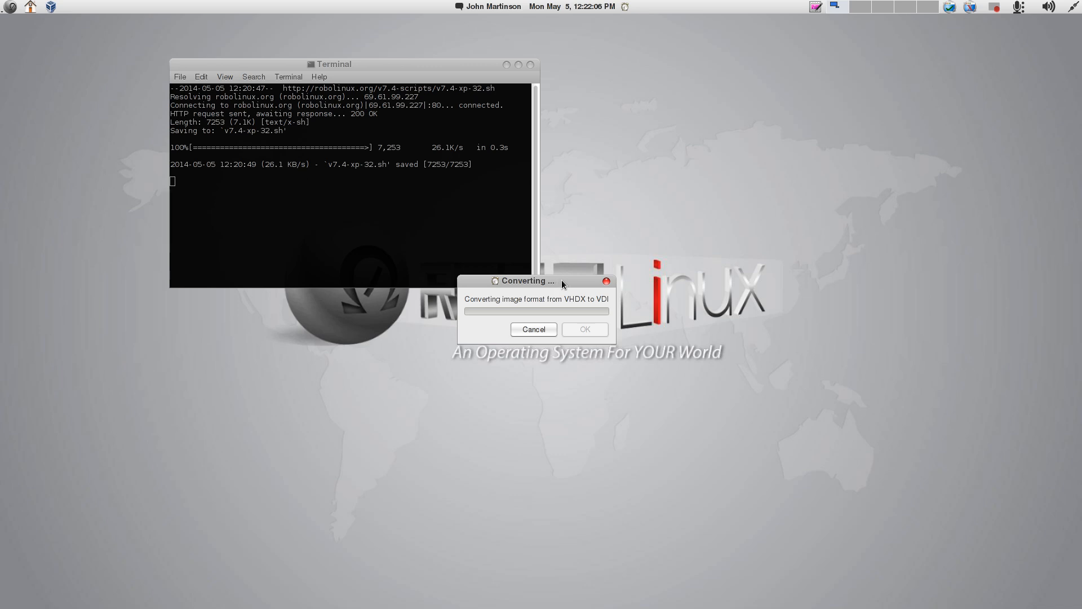
drag(562, 281, 553, 276)
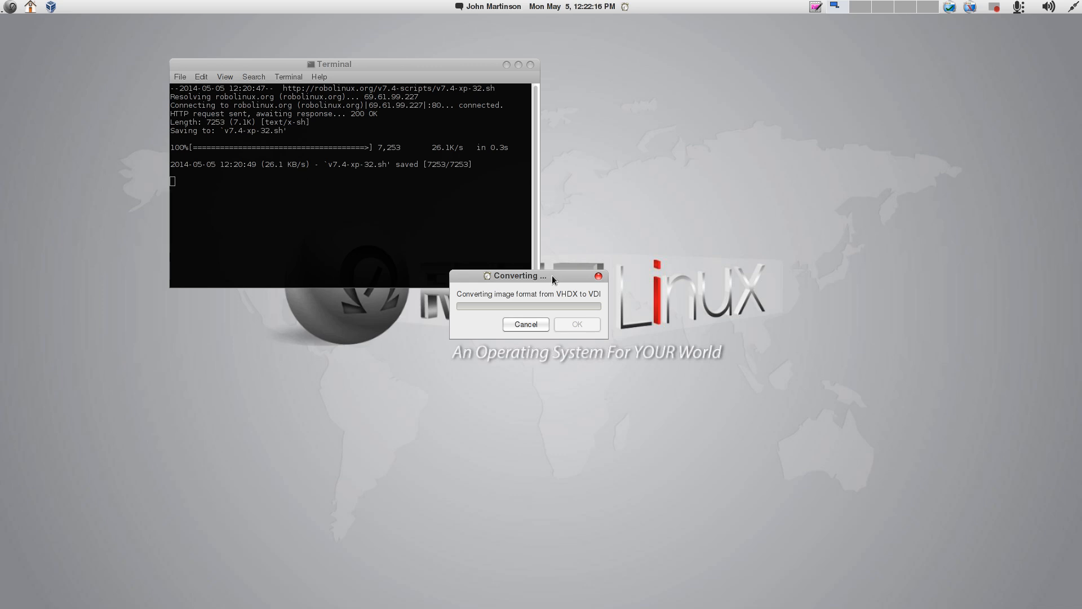
drag(552, 275, 553, 274)
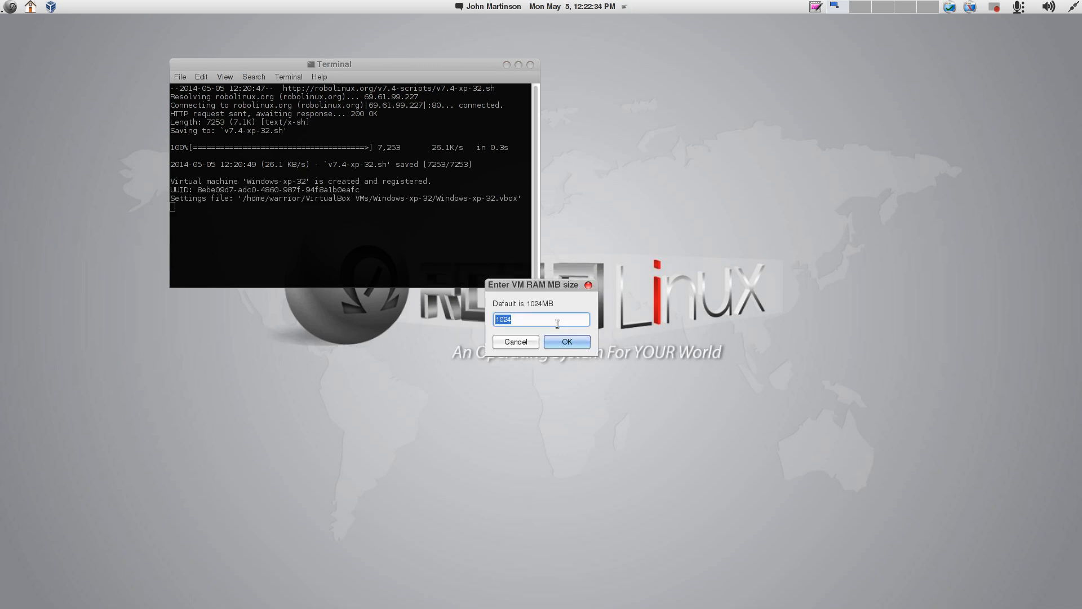
key(Return)
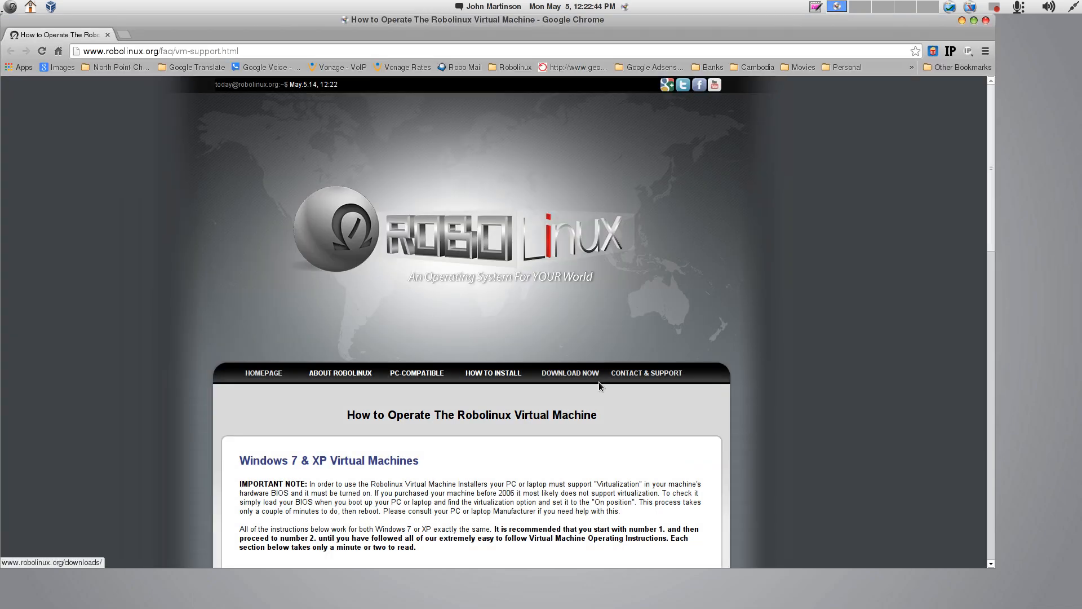
Look at the Robolinux virtual machine support page and close the browser.
scroll(599, 381, down, 3)
scroll(618, 358, up, 3)
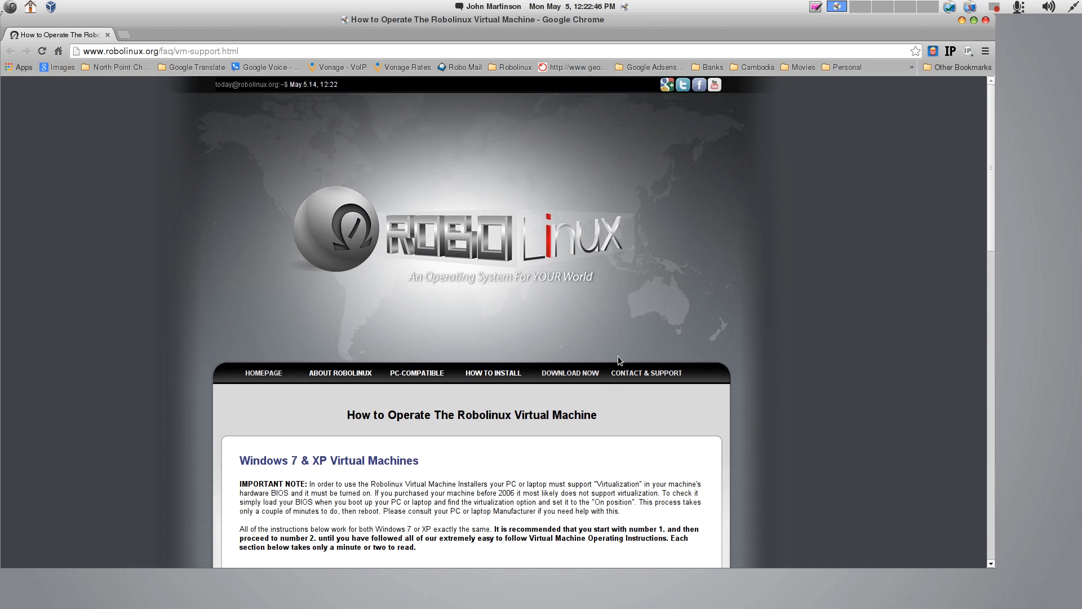
click(985, 21)
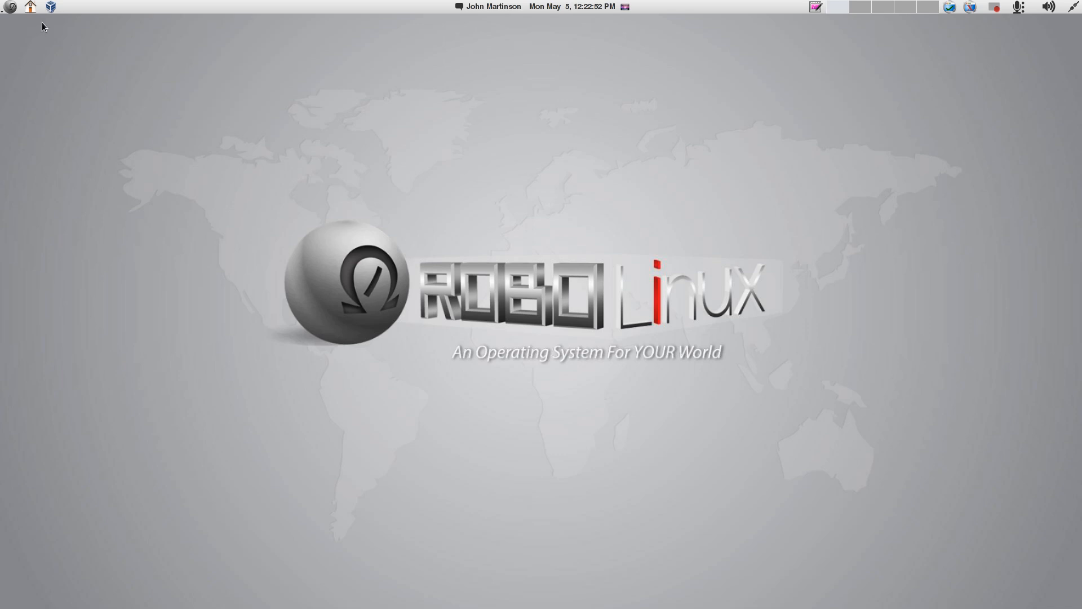
Open VirtualBox Manager, start the Windows-xp-32 virtual machine, and minimize the manager window.
click(51, 7)
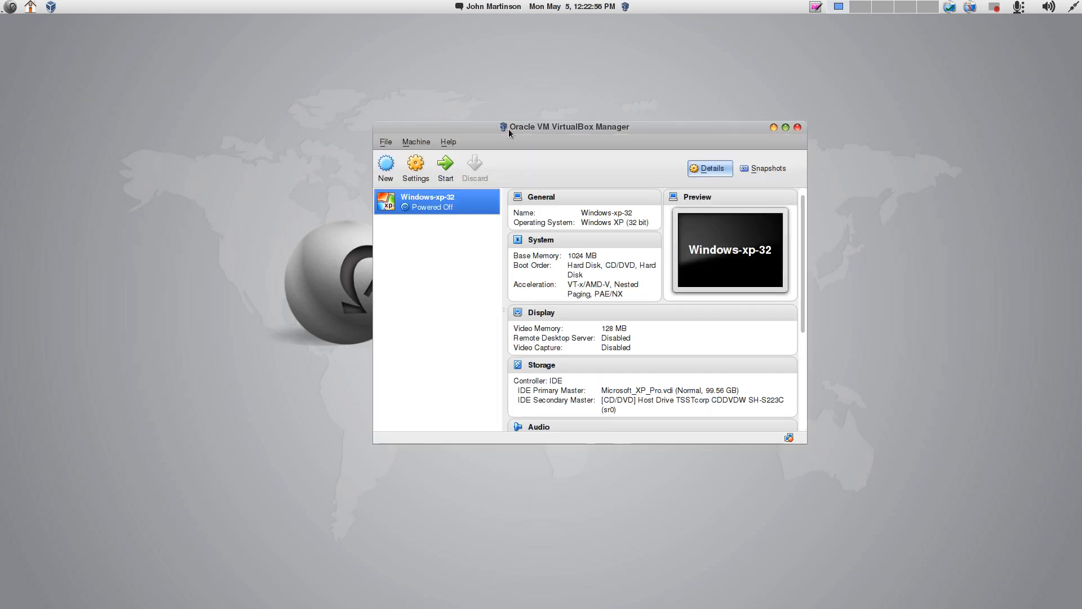
drag(510, 129, 747, 255)
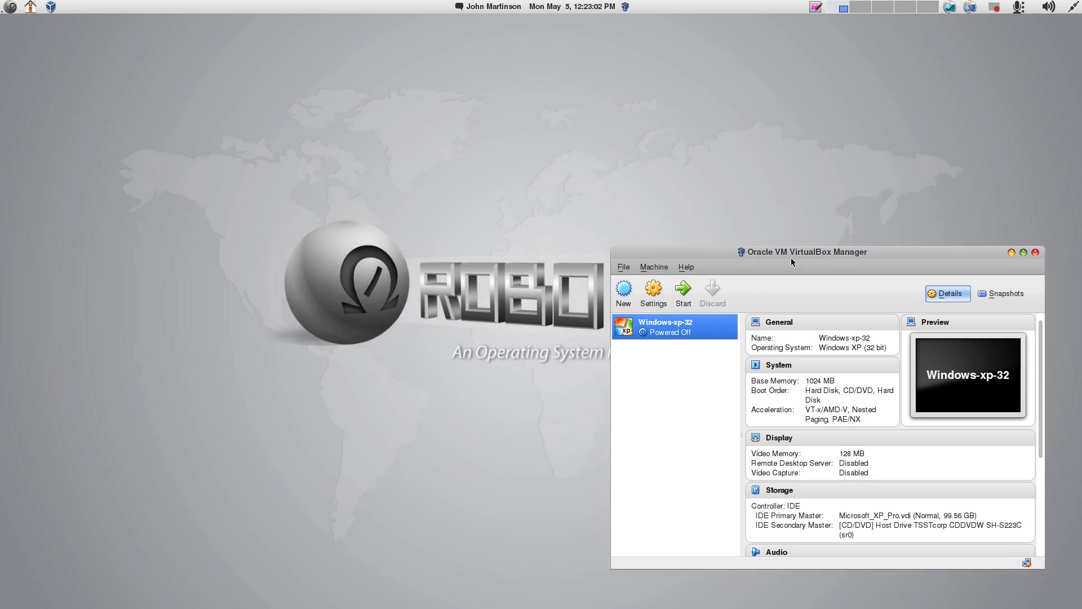
click(683, 289)
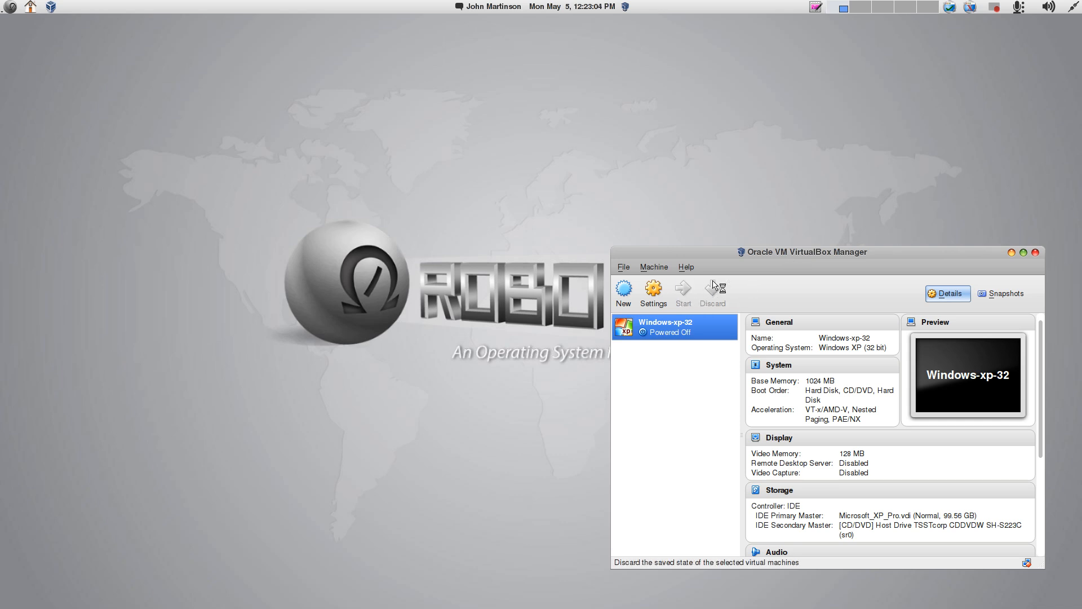
click(1012, 253)
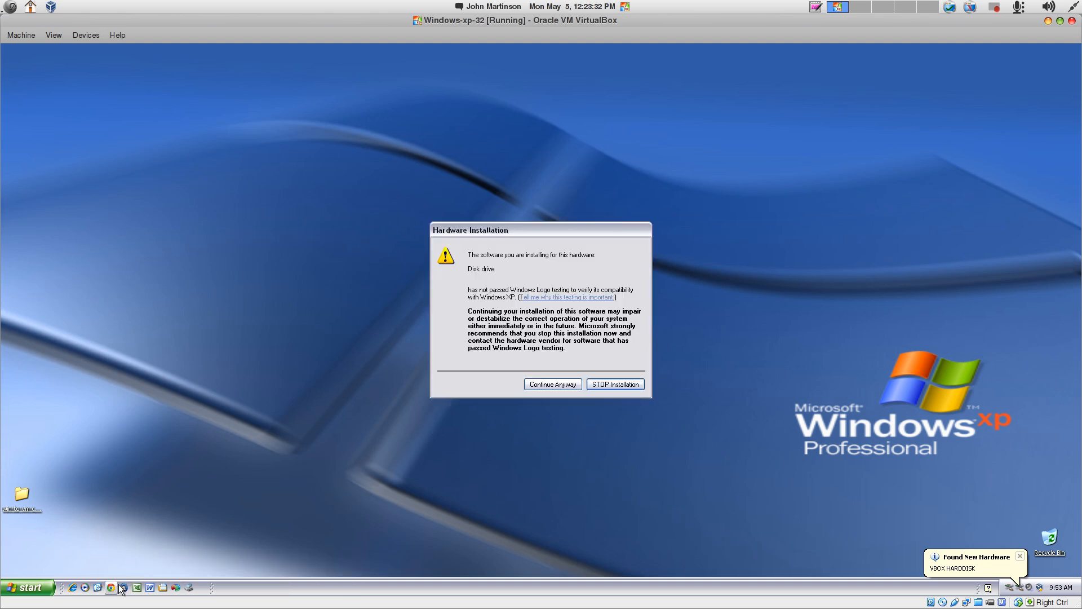
Continue the disk drive driver installation despite the logo warning, finish the hardware wizard, and restart Windows XP.
click(555, 385)
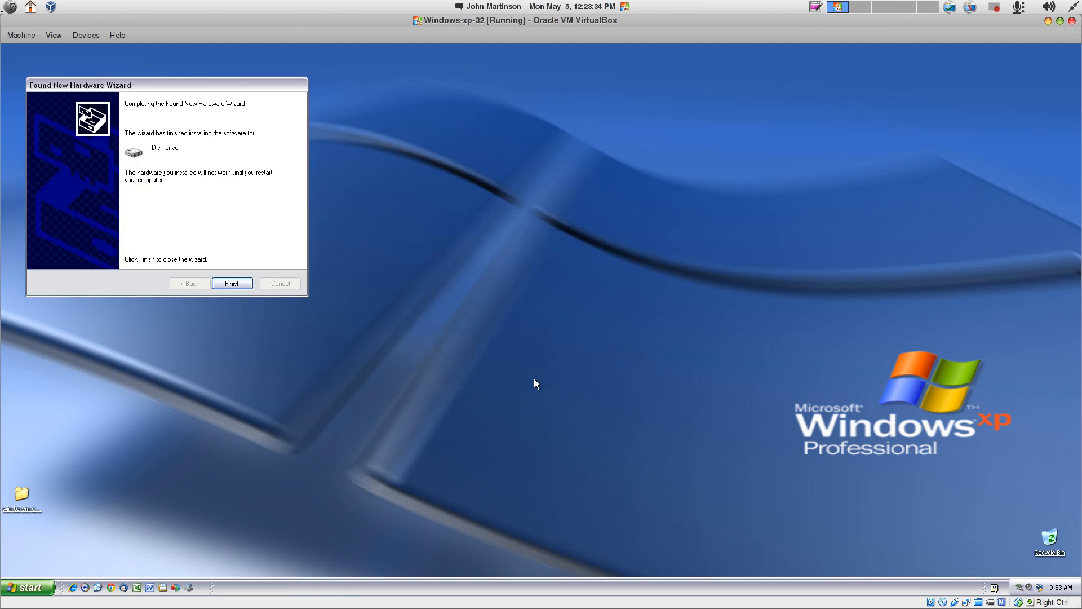
click(232, 283)
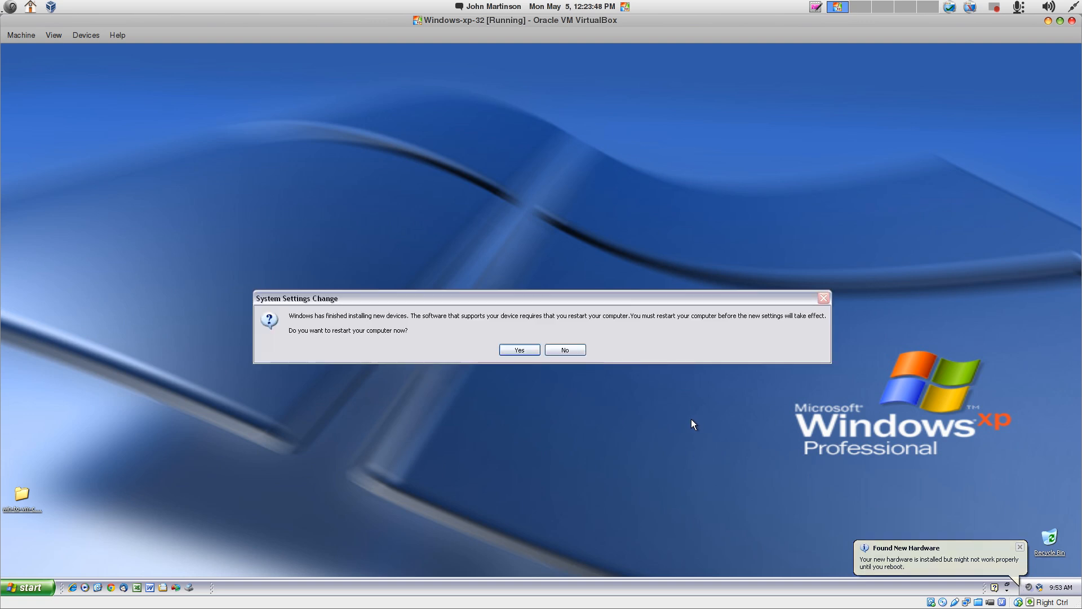
click(519, 350)
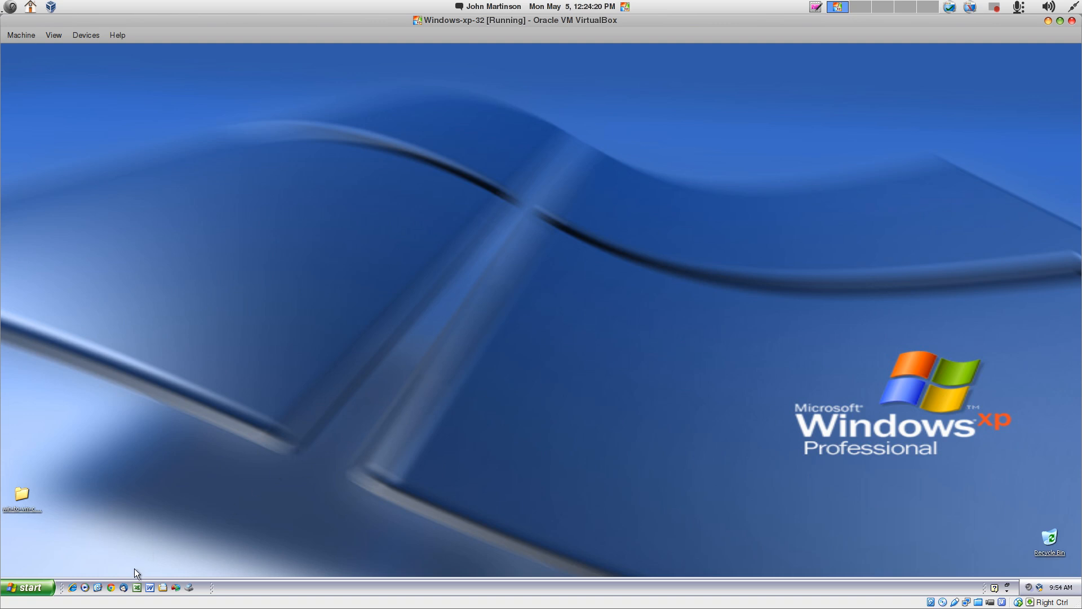
Check the migrated files in My Documents and My Pictures in the Windows XP virtual machine, and close the folder window.
click(162, 589)
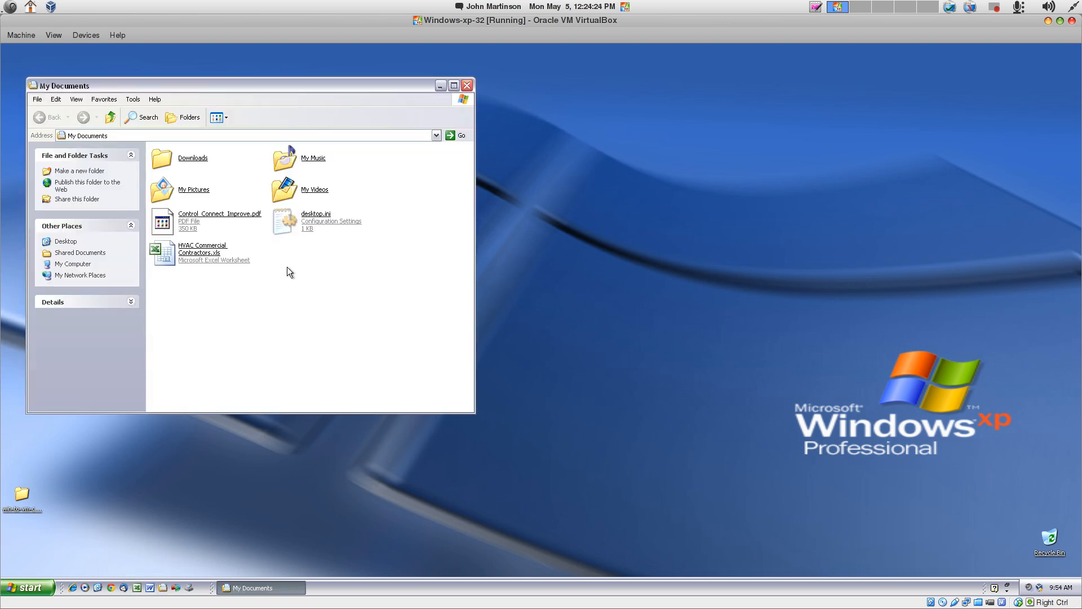
double_click(197, 195)
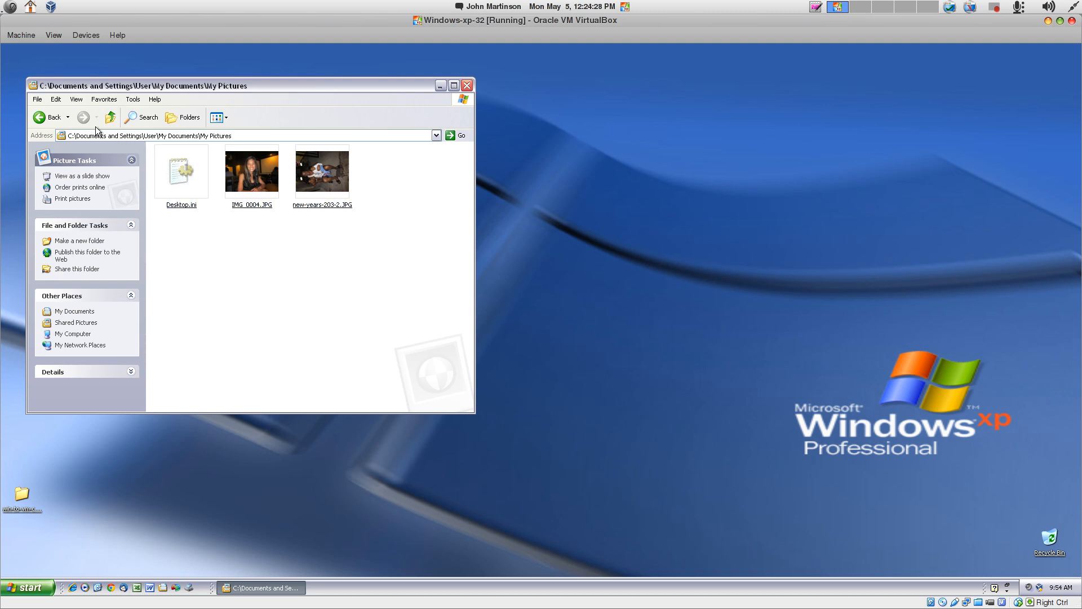
click(42, 117)
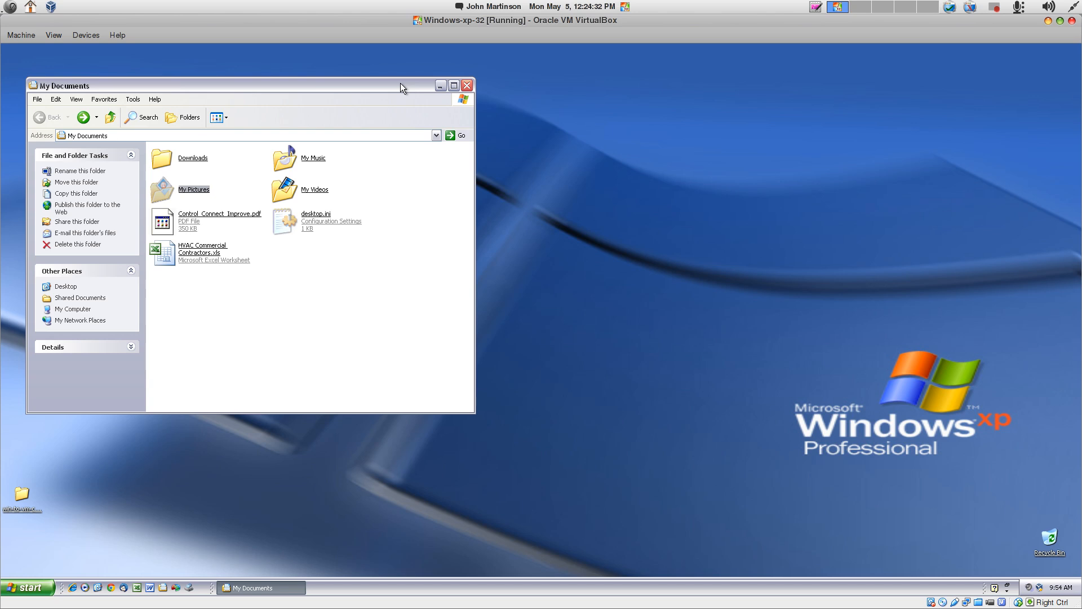
drag(401, 87, 418, 90)
click(484, 89)
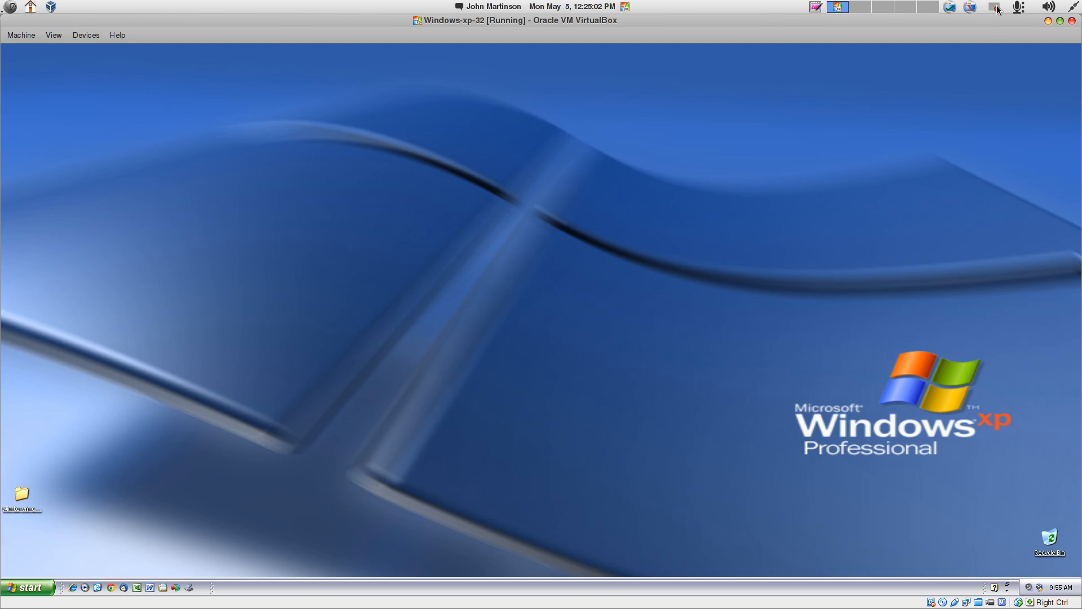
click(996, 11)
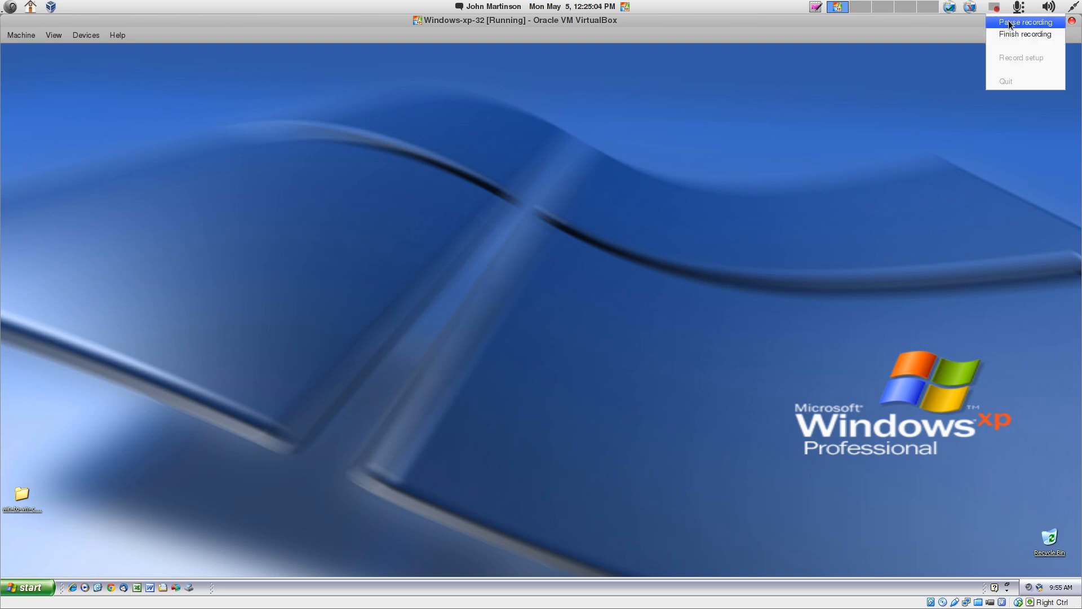
click(1009, 23)
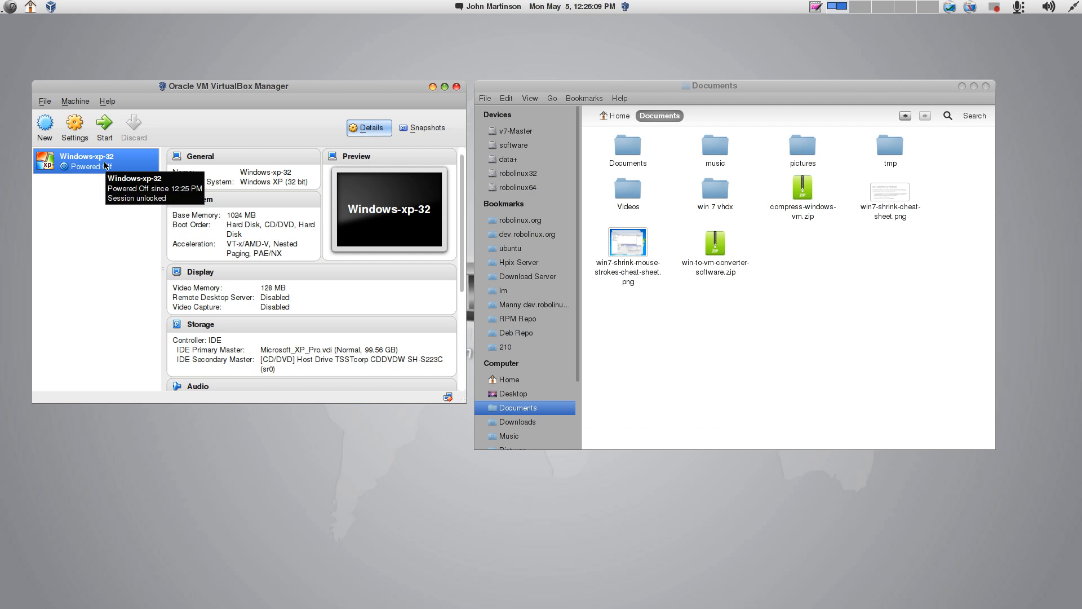
Move PC.VHDX from the win 7 vhdx folder in Documents to the Downloads folder and close the file manager.
click(882, 287)
double_click(715, 191)
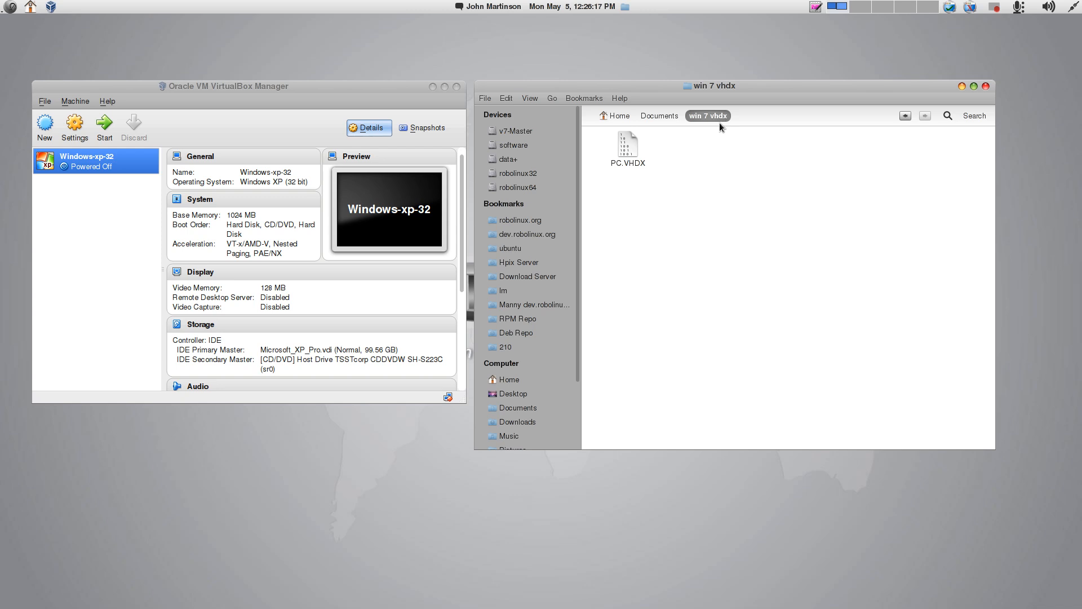
right_click(630, 146)
click(643, 183)
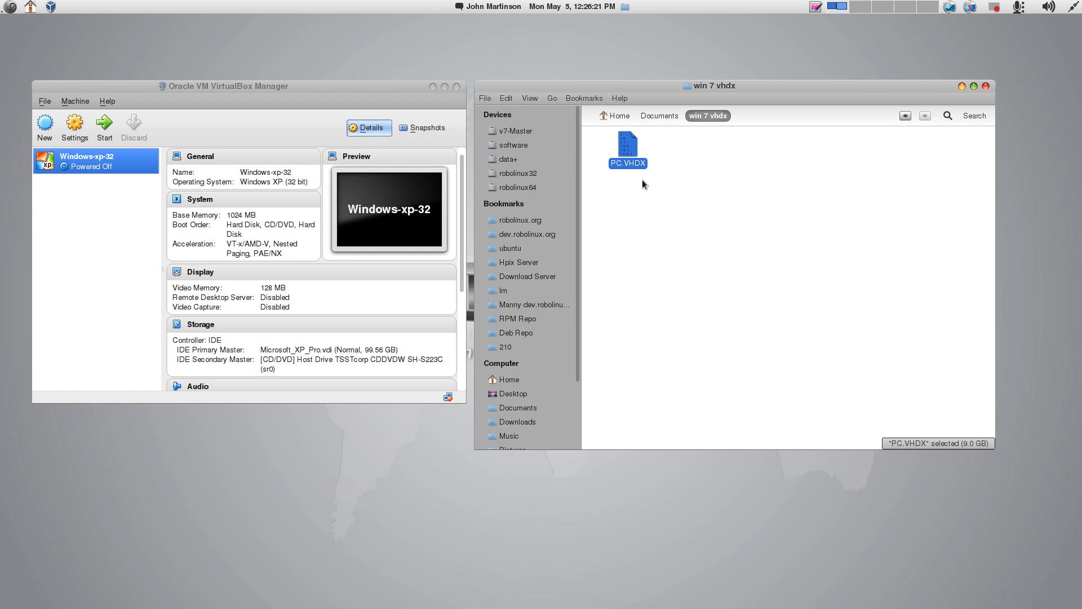
click(616, 116)
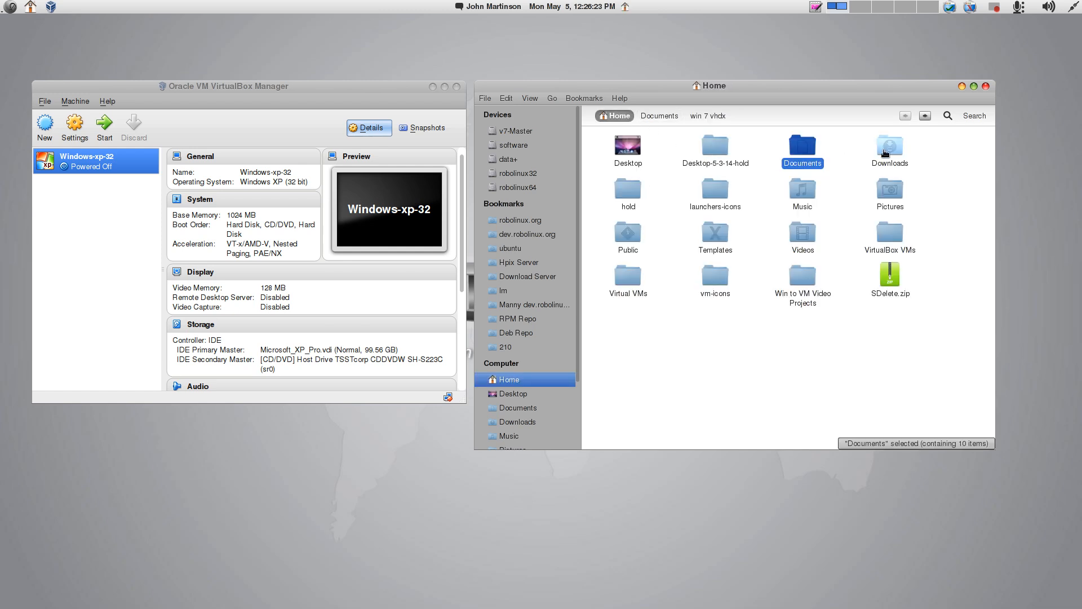
double_click(890, 145)
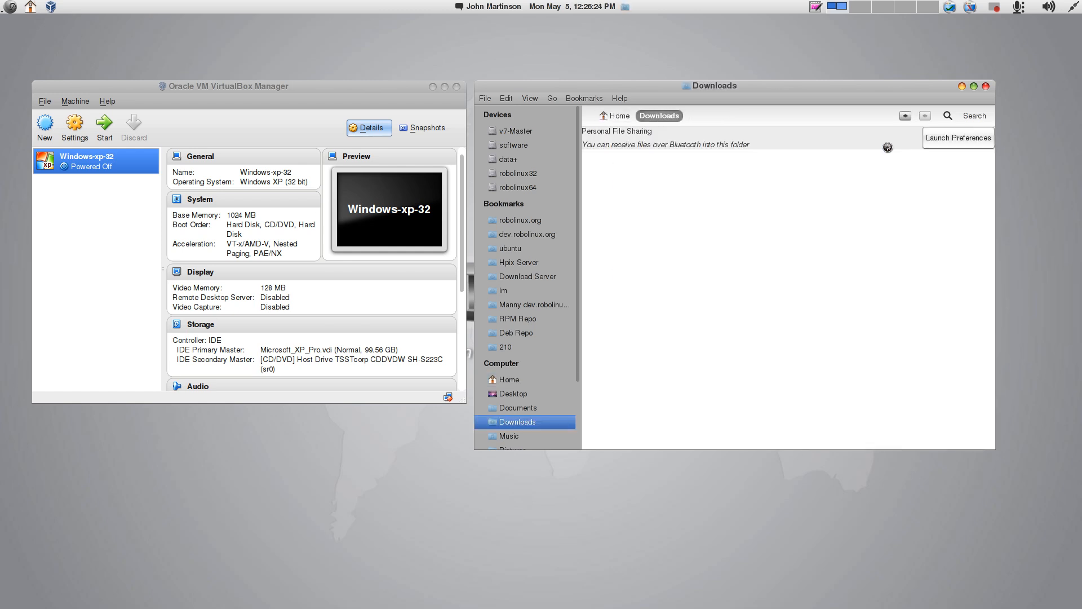
right_click(693, 193)
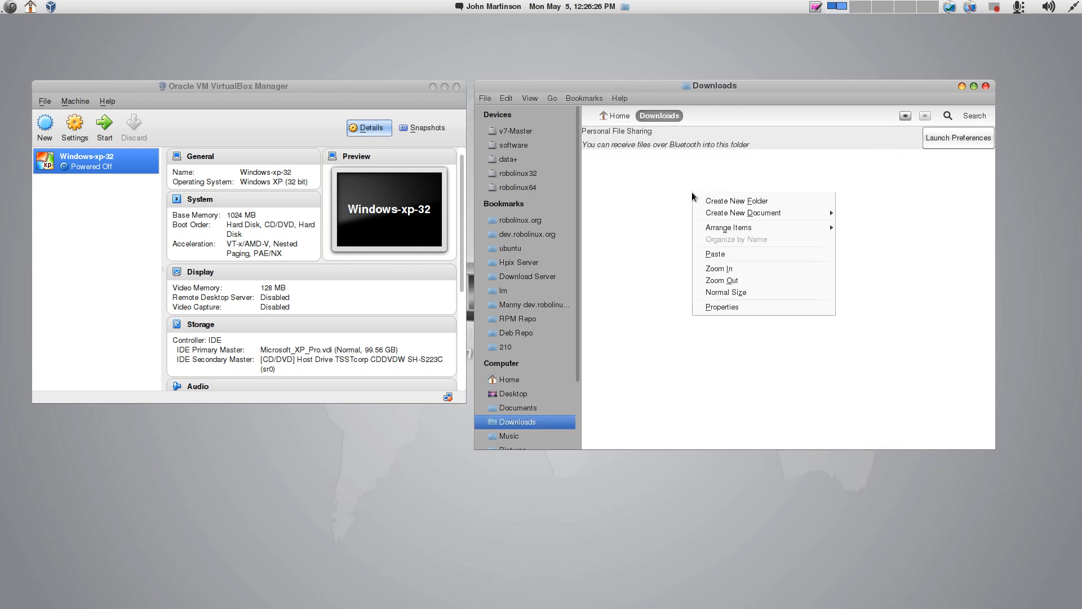
click(715, 254)
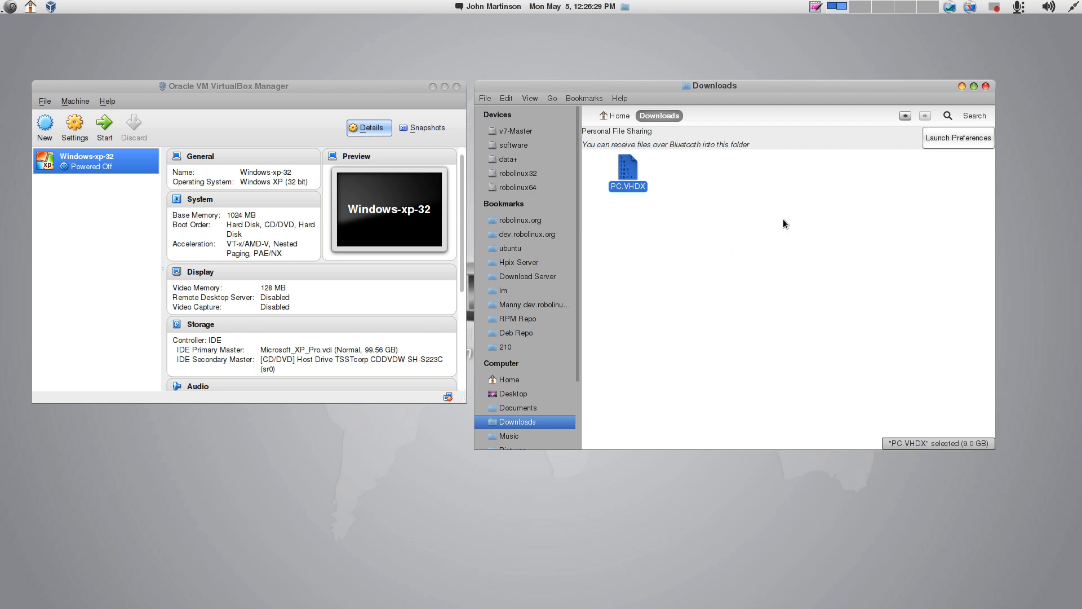
click(986, 86)
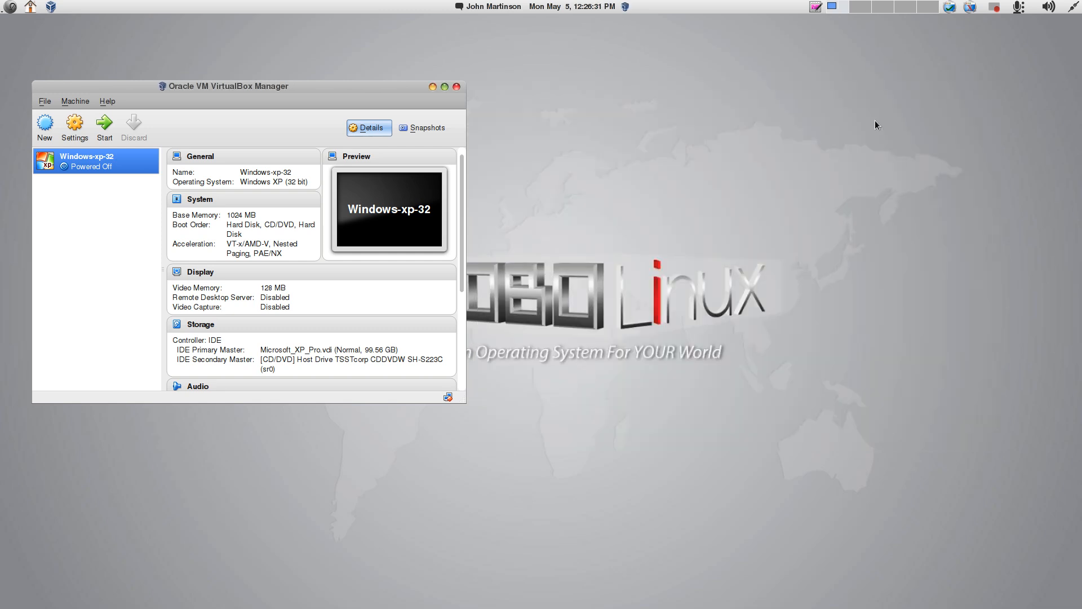
Close VirtualBox Manager and run the Windows 7 (64) VM Installer to start converting the VHDX image to VDI.
click(457, 87)
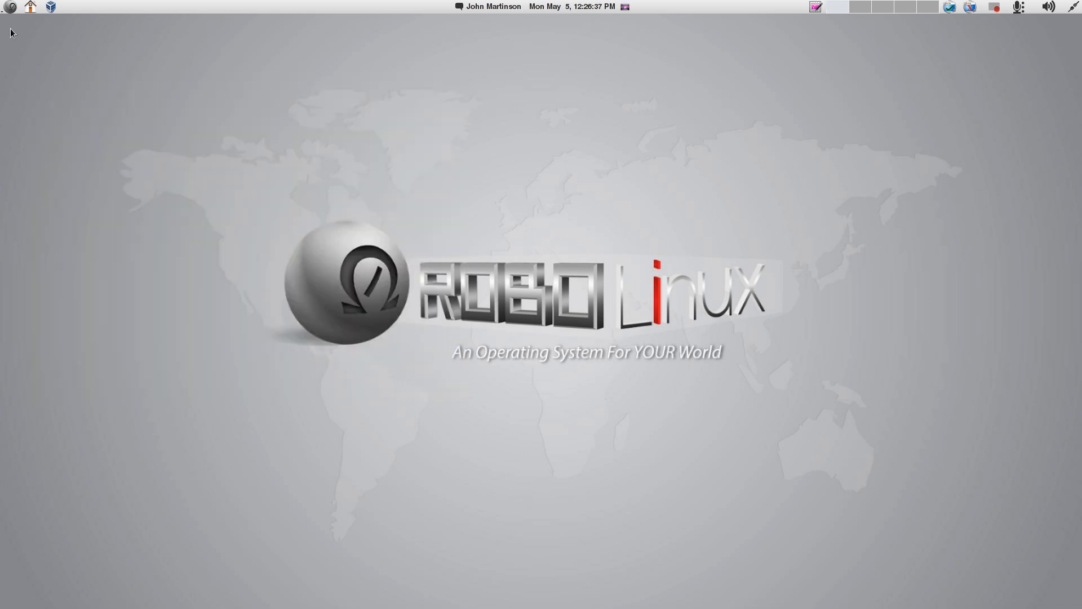
click(11, 7)
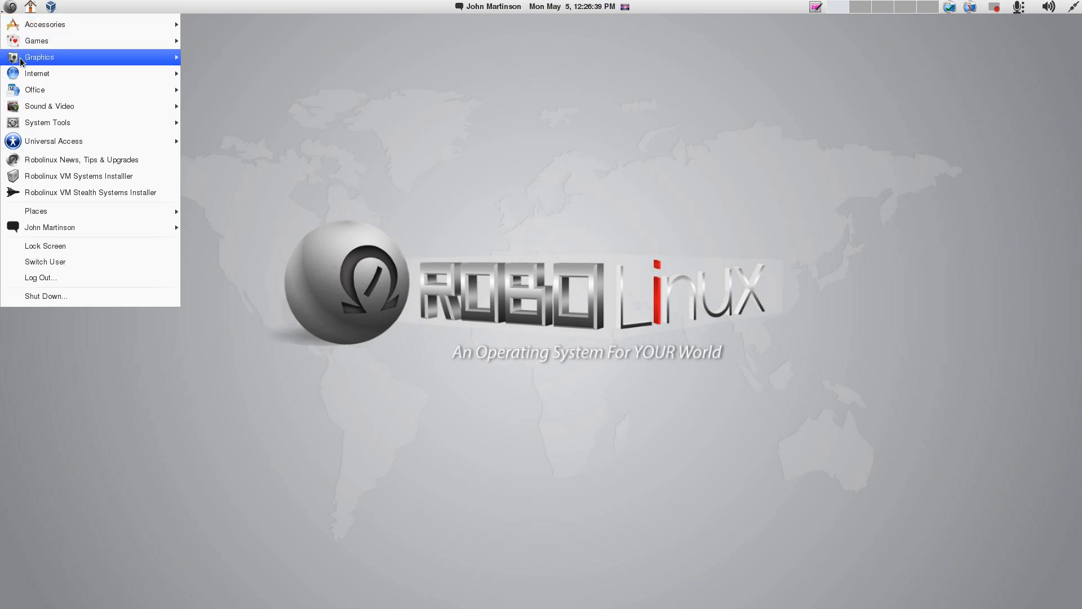
mouse_move(100, 126)
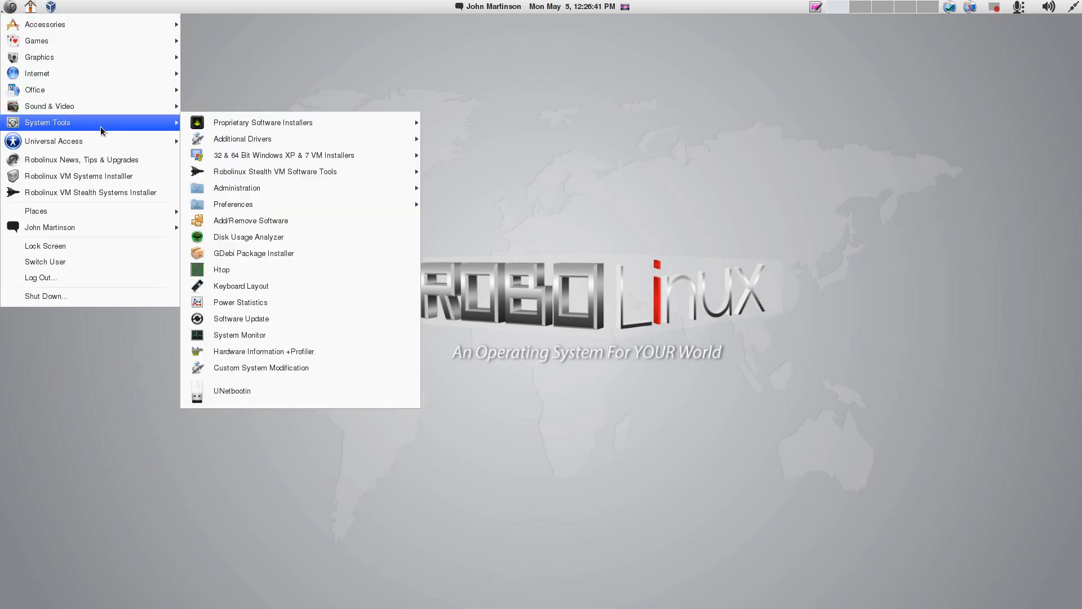
mouse_move(287, 157)
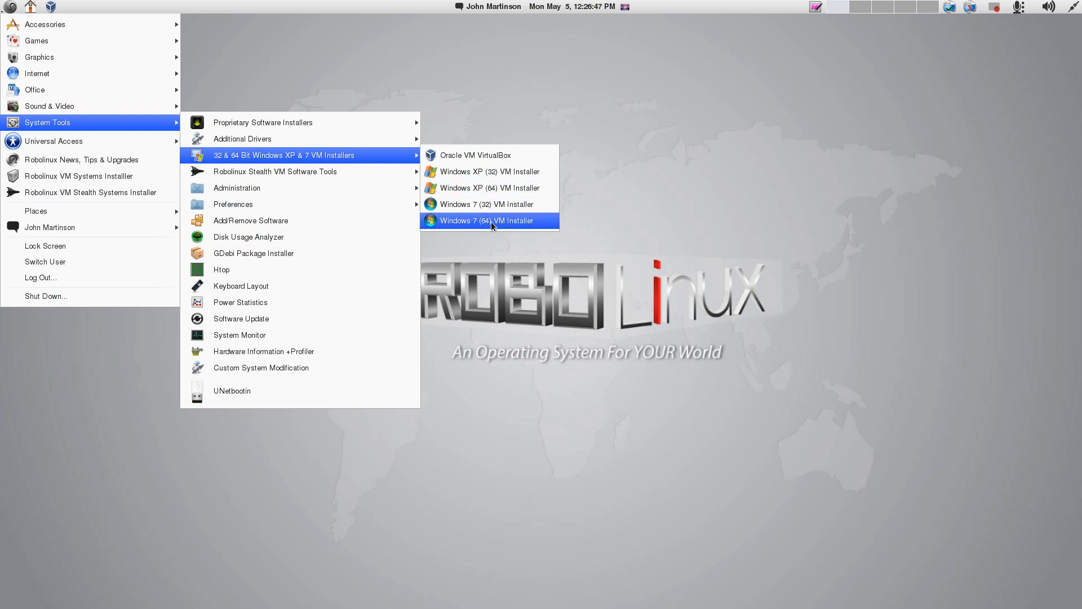
click(543, 224)
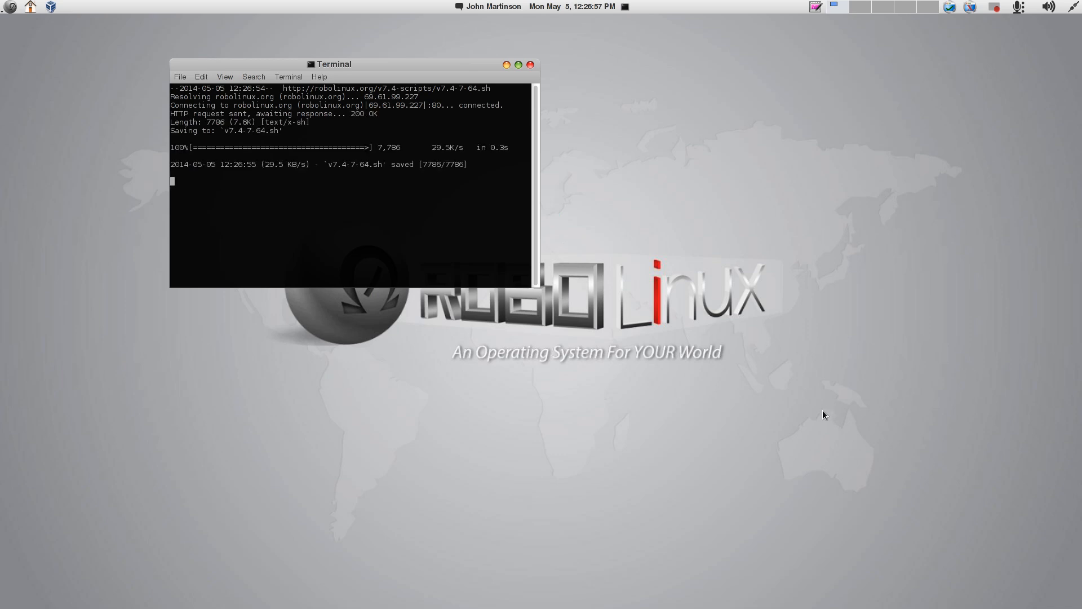
key(Return)
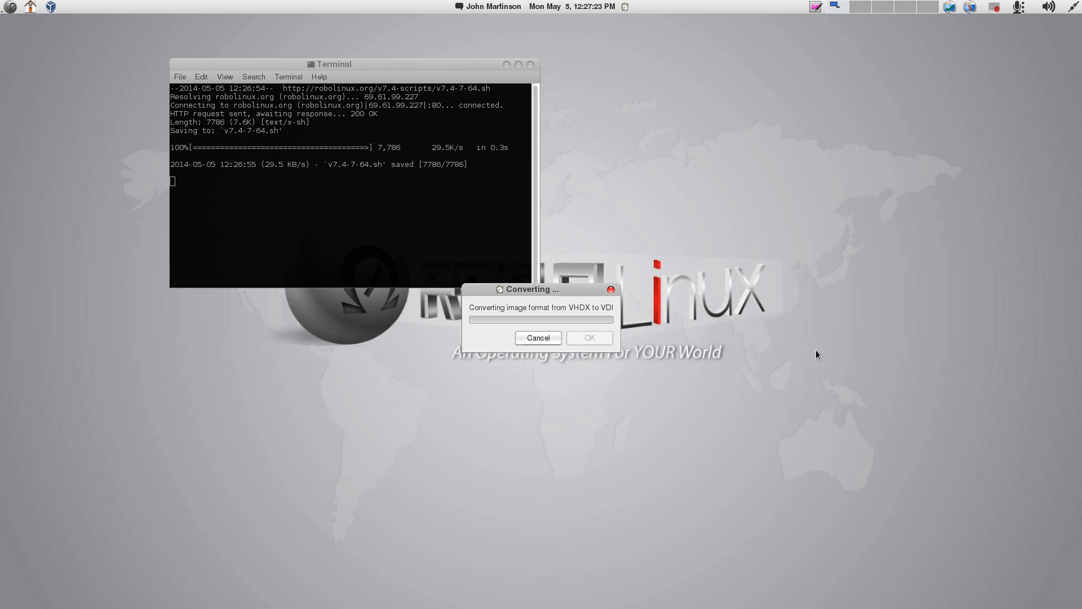
click(997, 7)
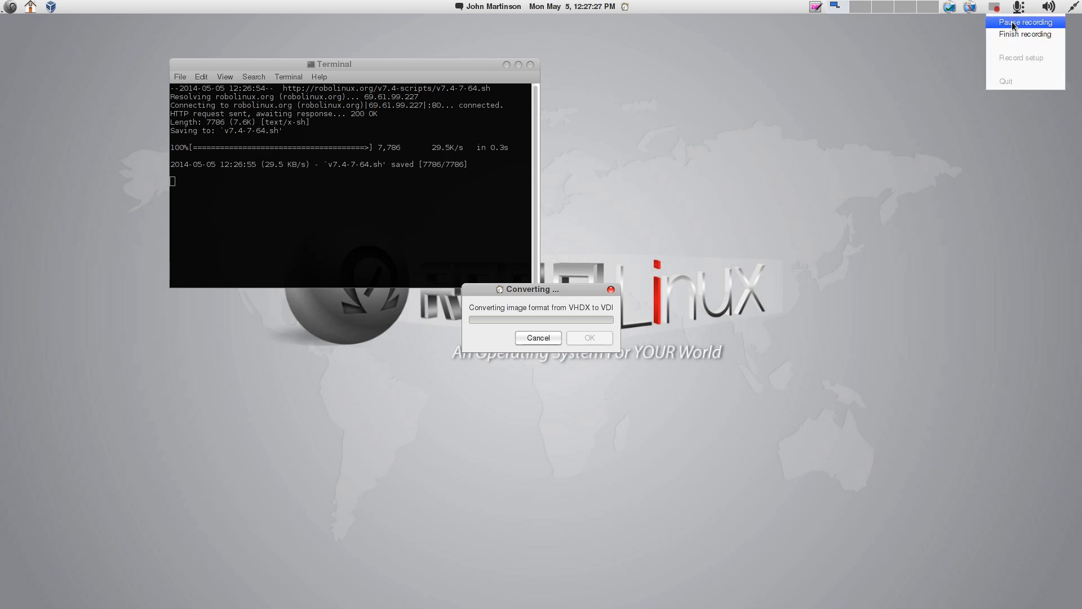
click(1011, 22)
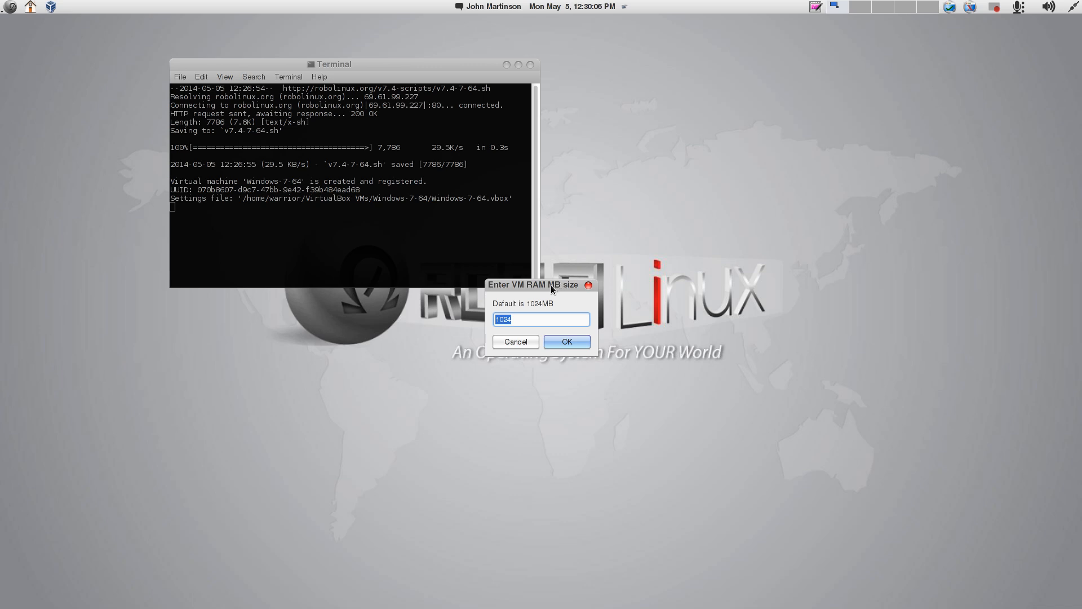
Set the Windows 7 virtual machine's RAM size to 4096 MB and close the Robolinux support page.
click(543, 319)
key(BackSpace)
key(BackSpace)
key(BackSpace)
key(BackSpace)
text(4096)
click(558, 342)
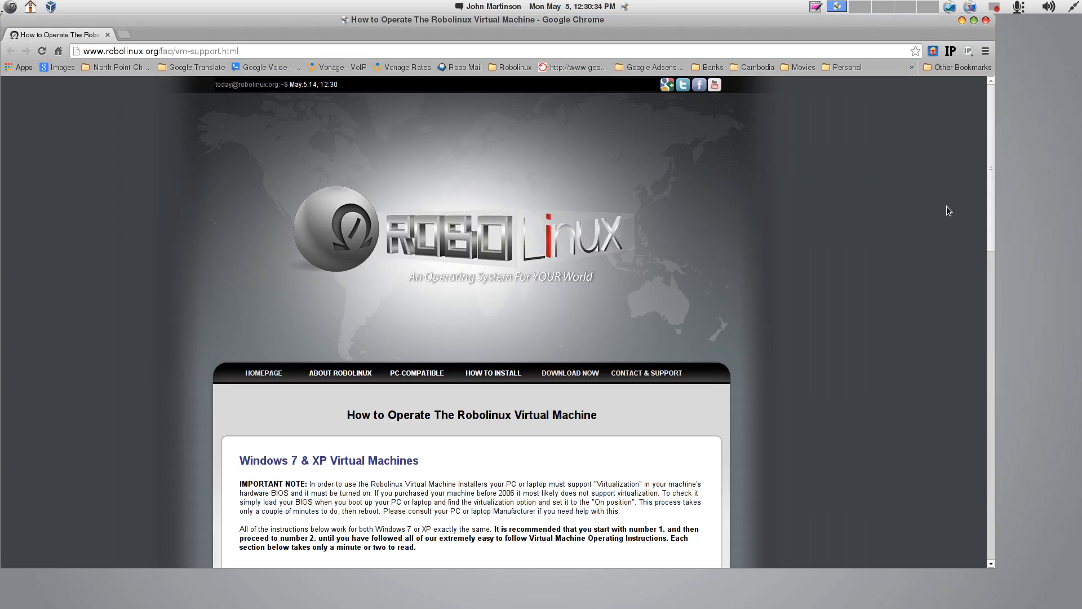
click(986, 21)
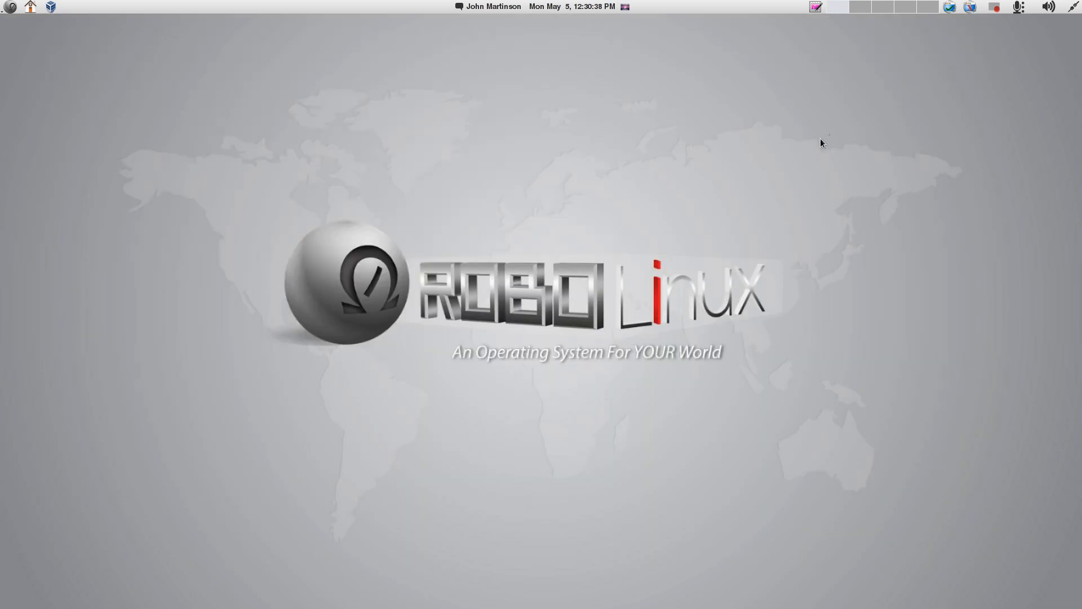
Start the Windows-7-64 virtual machine from VirtualBox Manager and minimize the manager window.
click(52, 11)
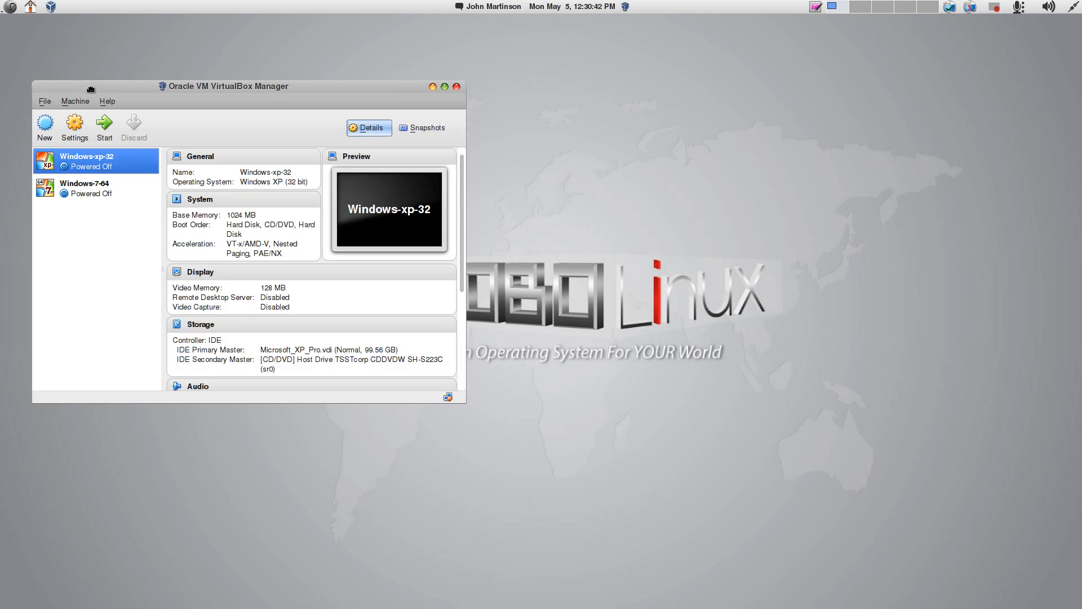
drag(88, 89, 196, 103)
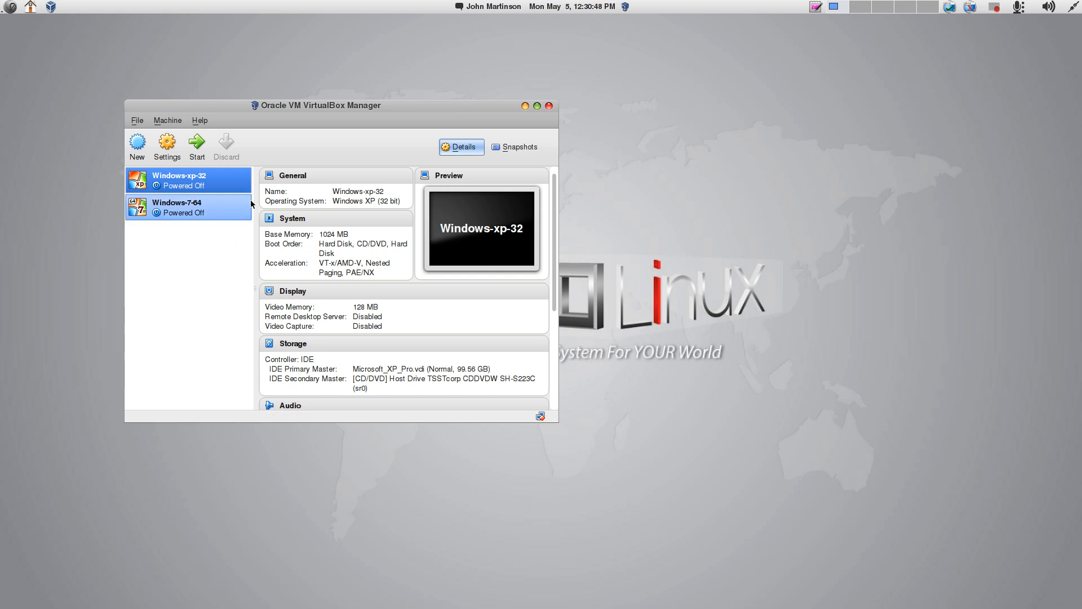
drag(319, 105, 341, 103)
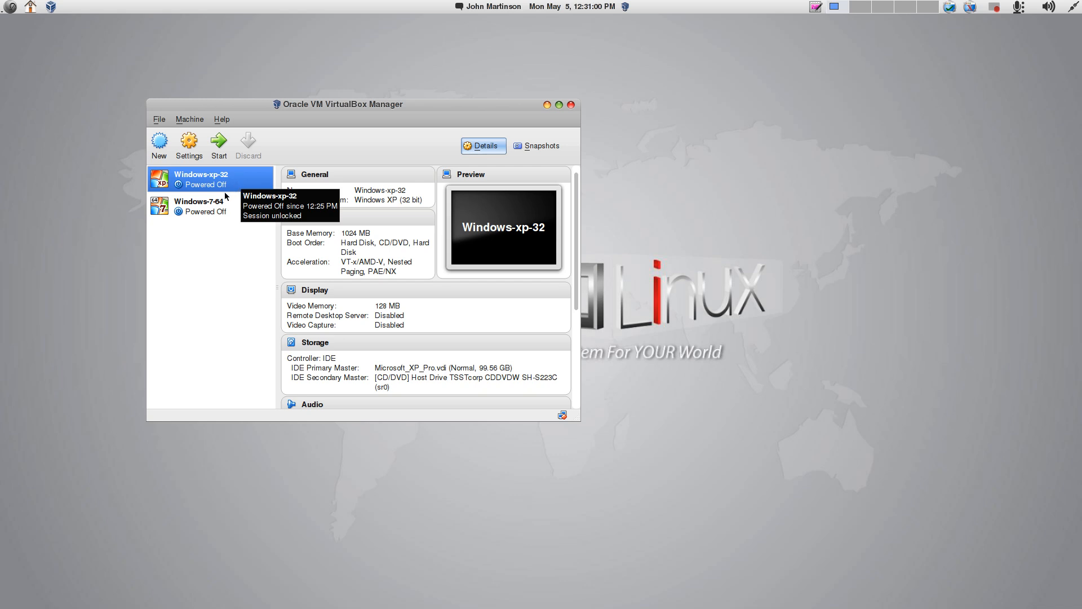
click(209, 211)
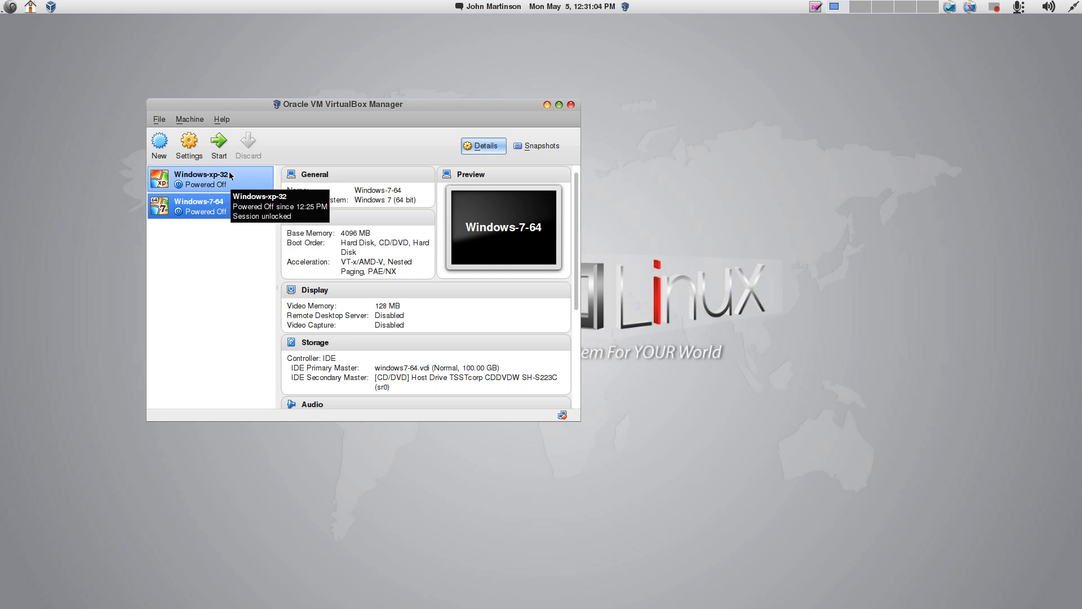
drag(299, 104, 760, 252)
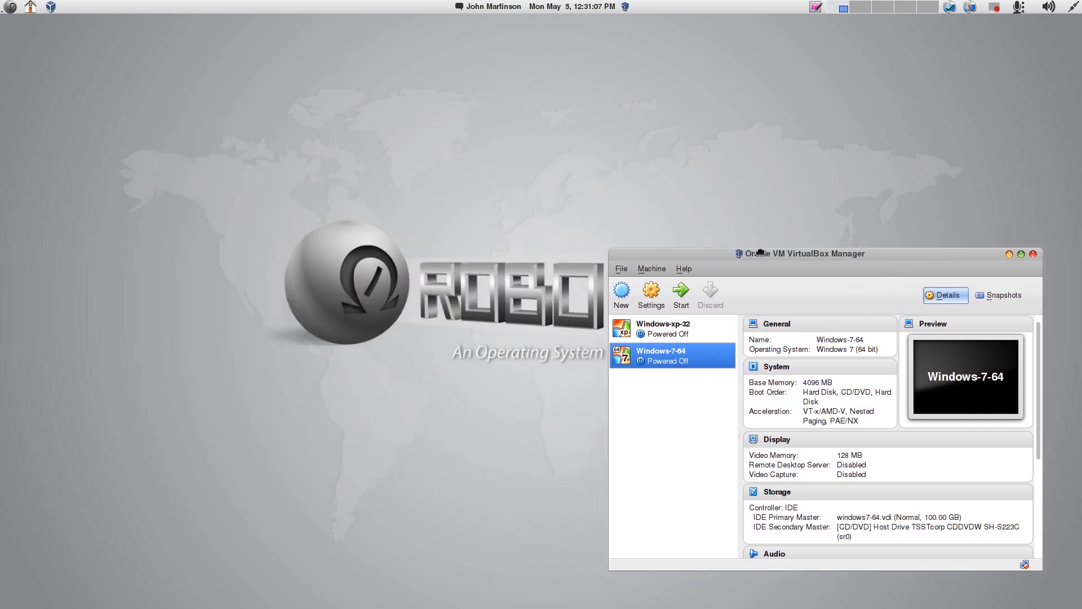
click(681, 291)
click(826, 255)
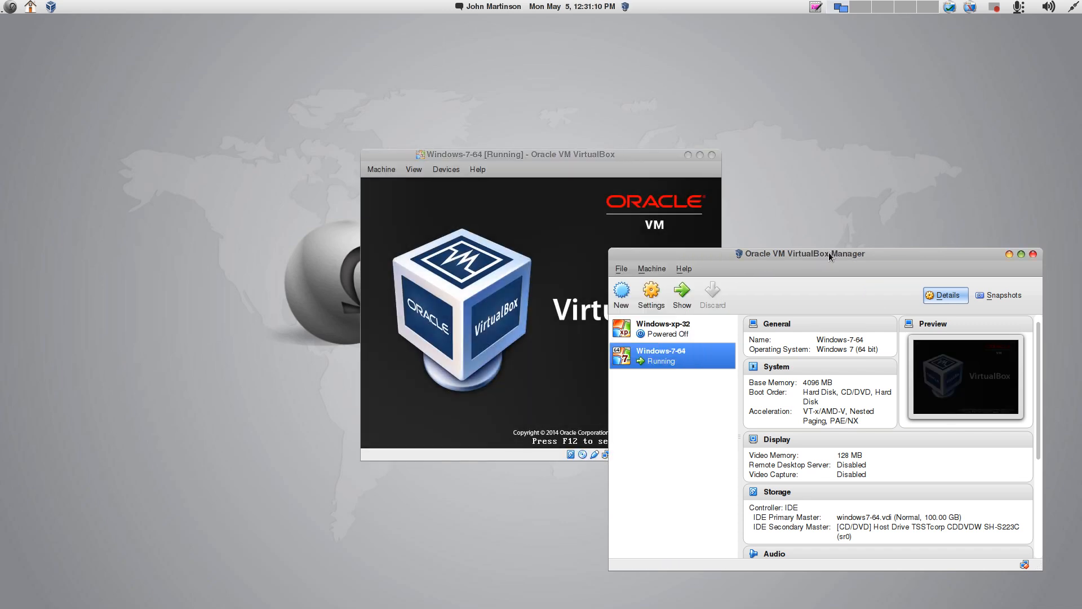
click(1008, 254)
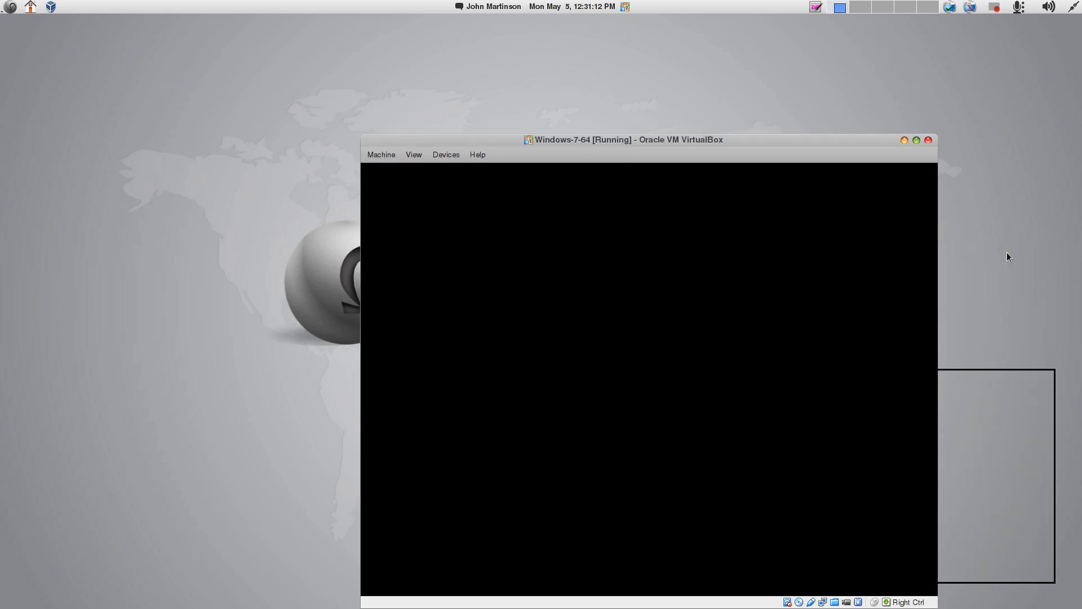
drag(765, 144, 647, 45)
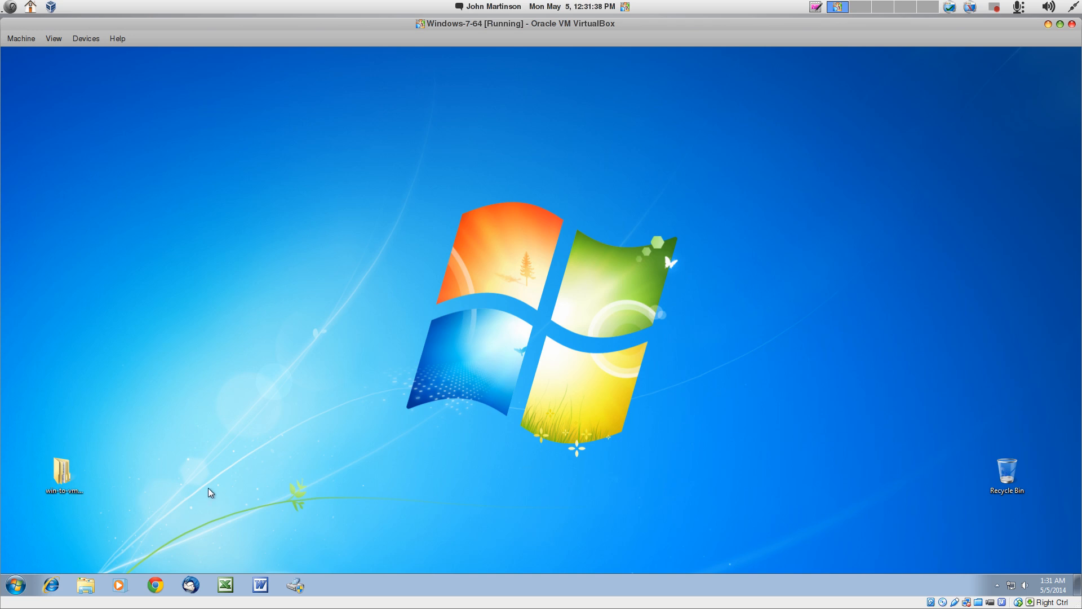
Check the migrated files in the Pictures and Videos libraries of the Windows 7 virtual machine, and close the folder window.
click(86, 585)
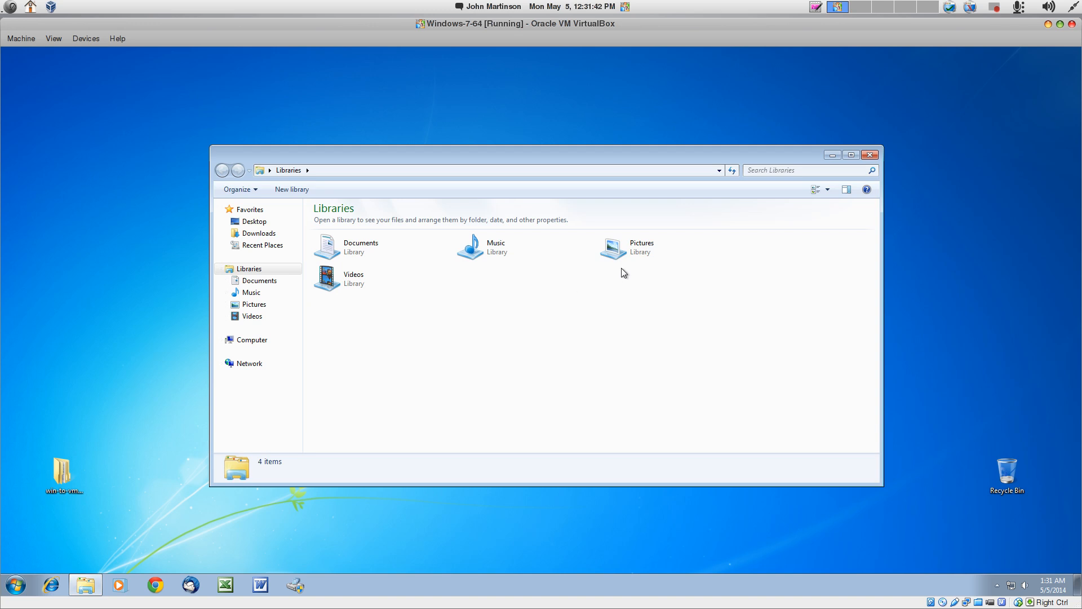
double_click(629, 253)
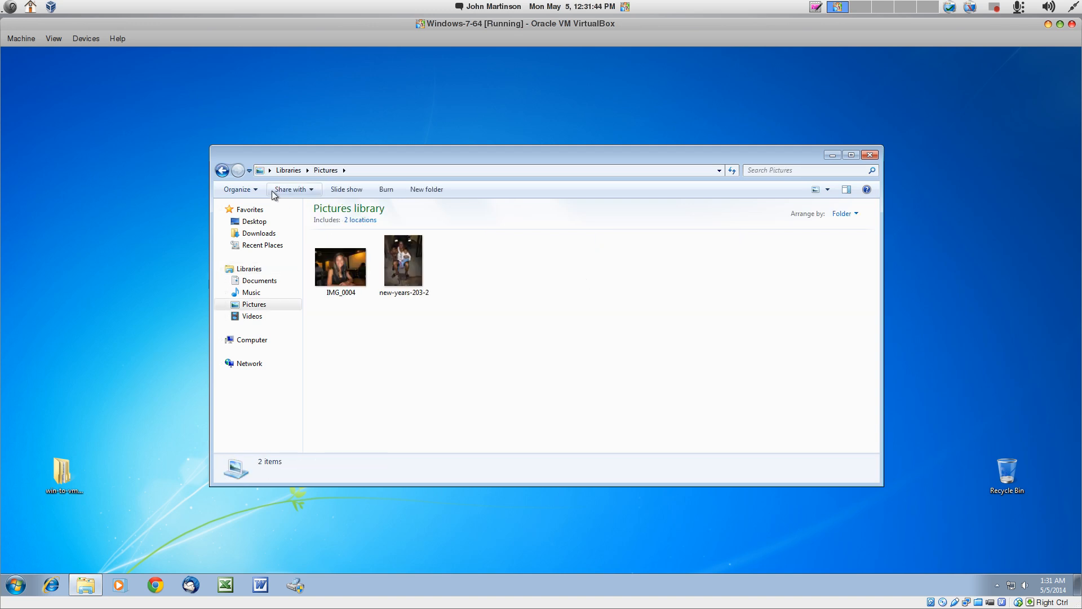
click(222, 170)
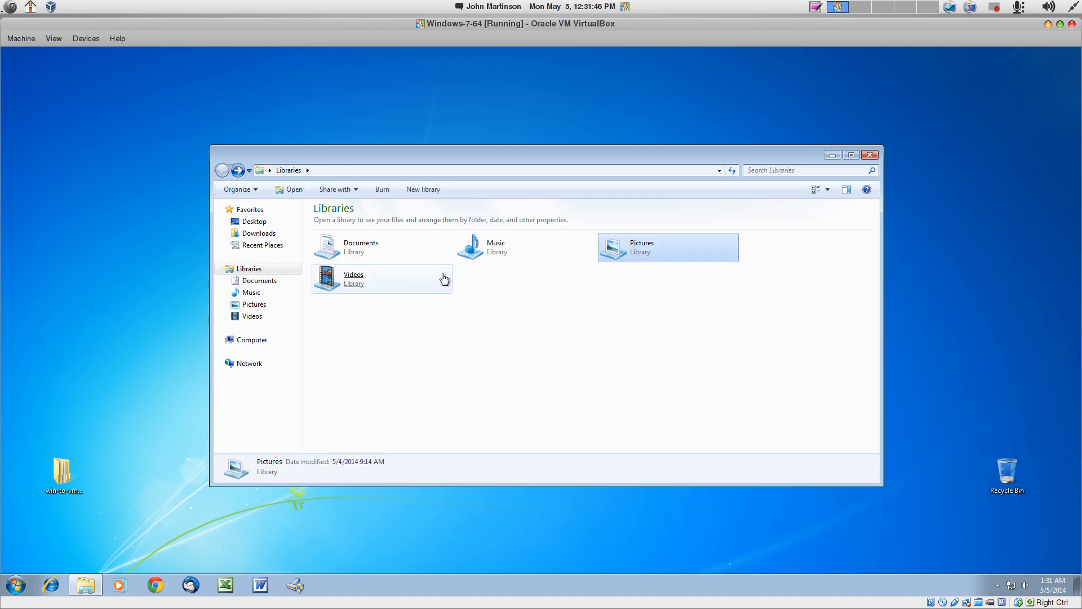
double_click(350, 283)
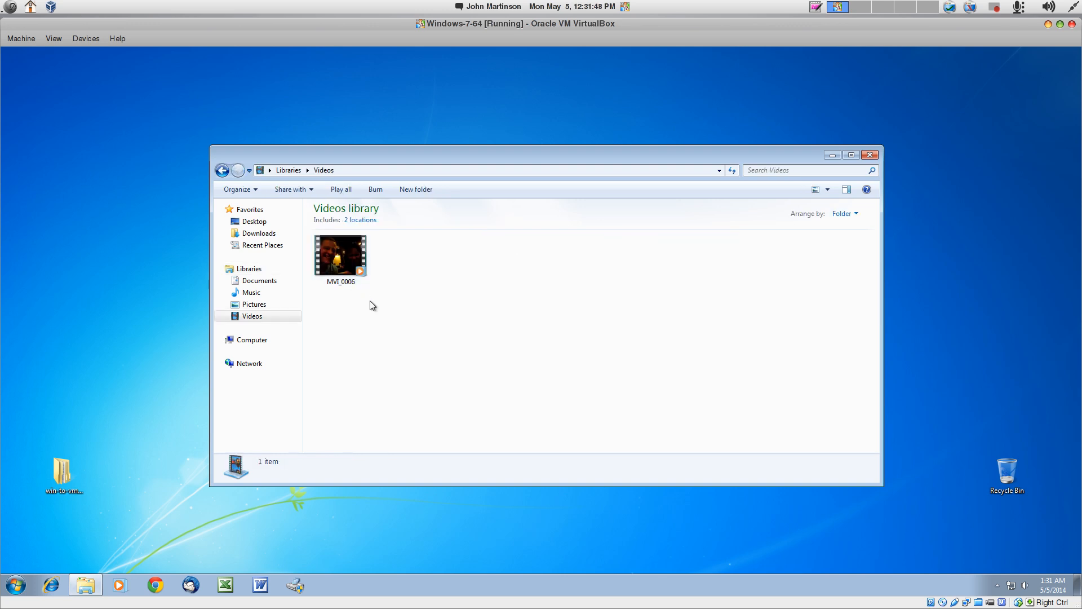
click(222, 170)
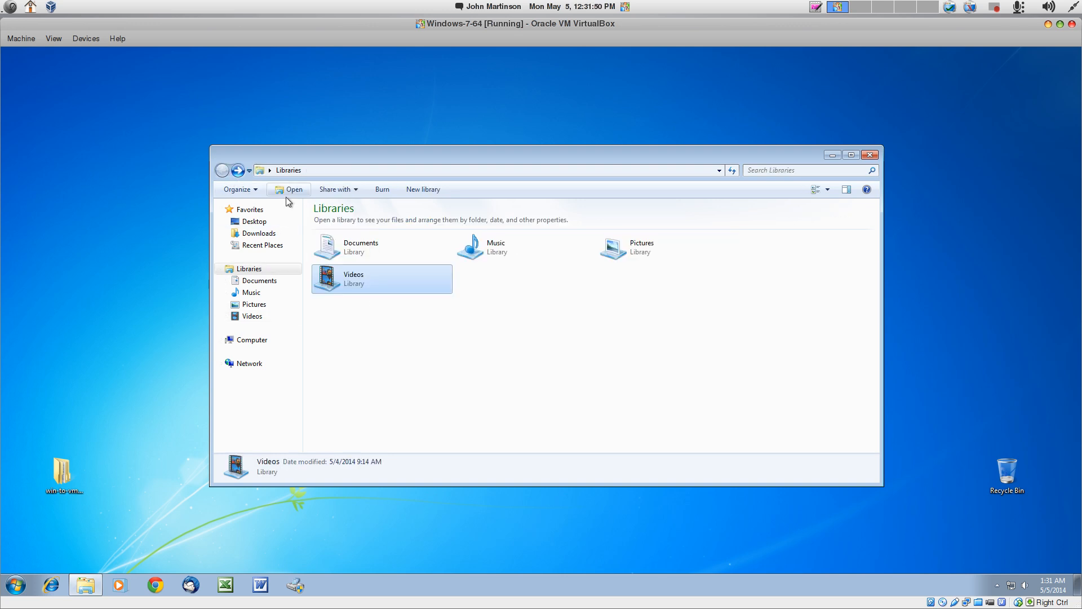
click(870, 155)
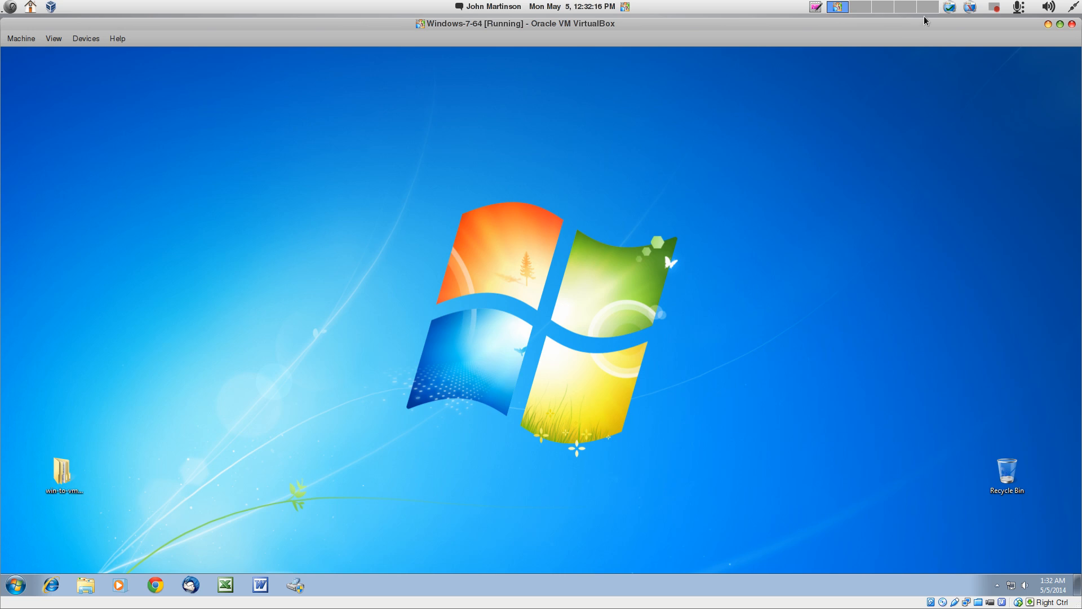
click(994, 9)
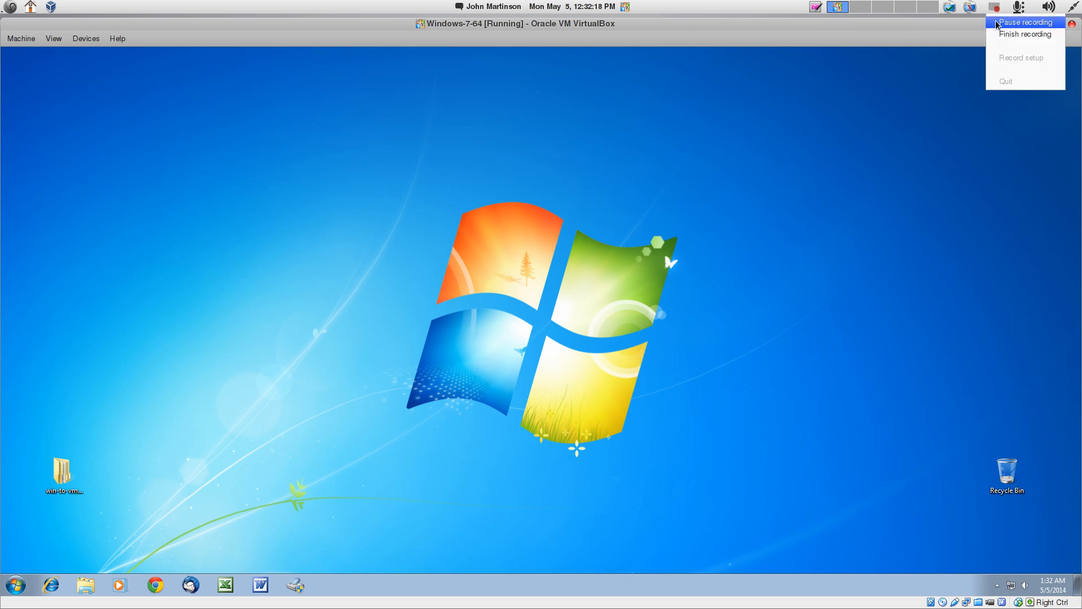
click(1010, 19)
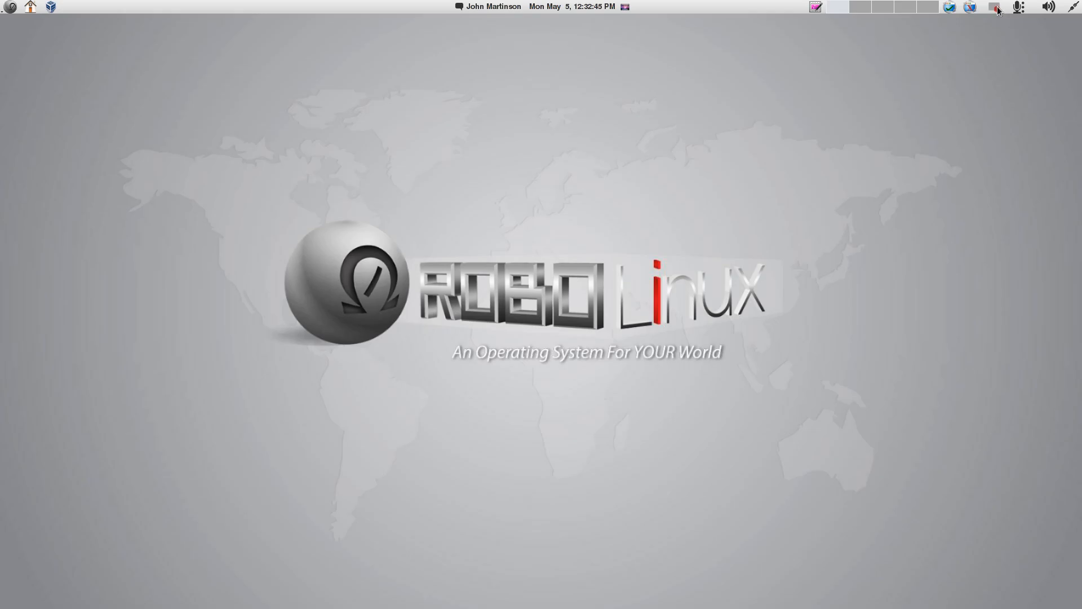
click(996, 8)
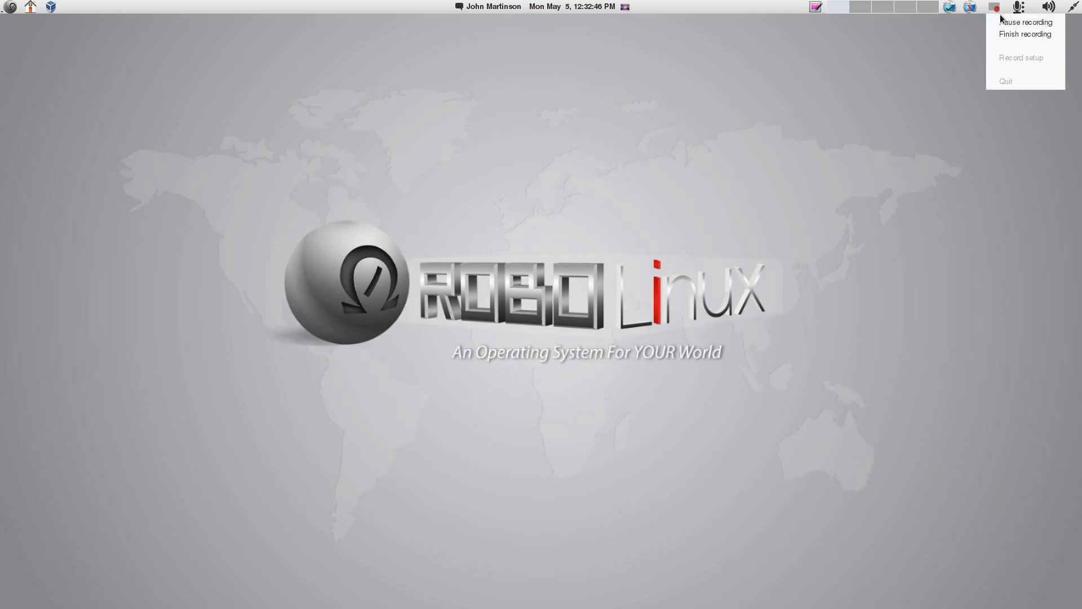